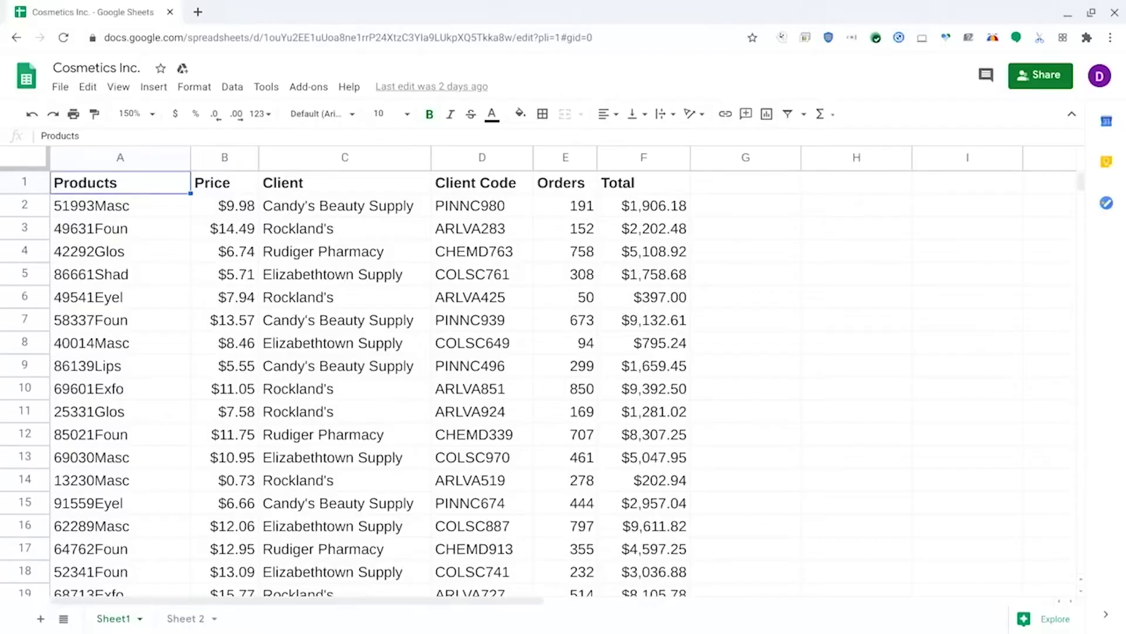
# Select all data and insert a pivot table on a new sheet from Sheet1!A1:F31.
pyautogui.hotkey('ctrl', 'a')
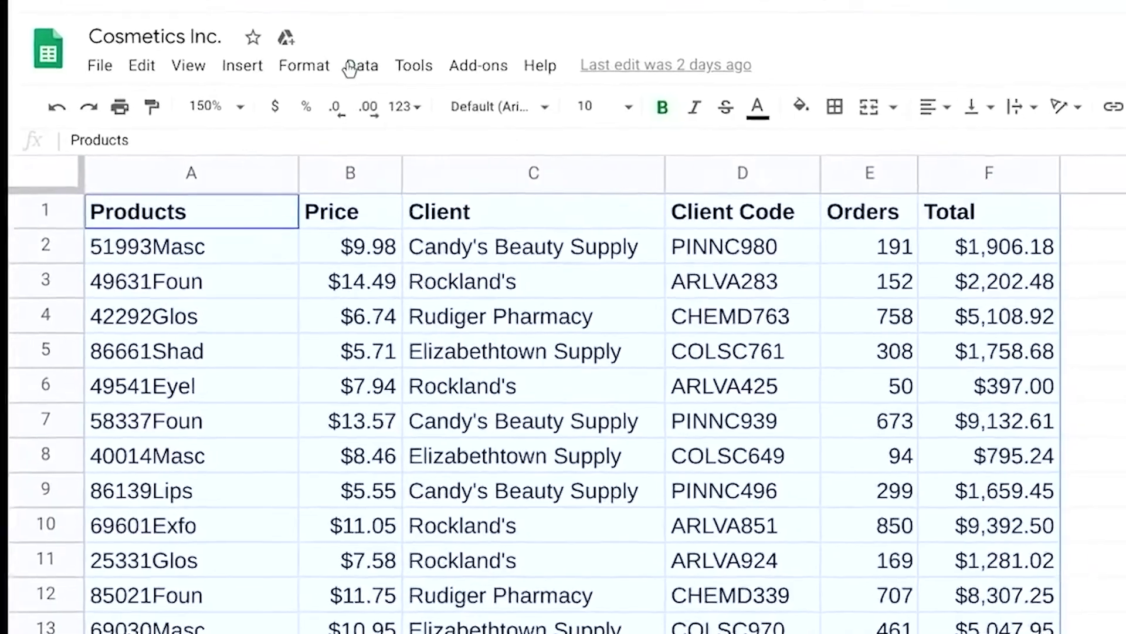
pyautogui.click(357, 65)
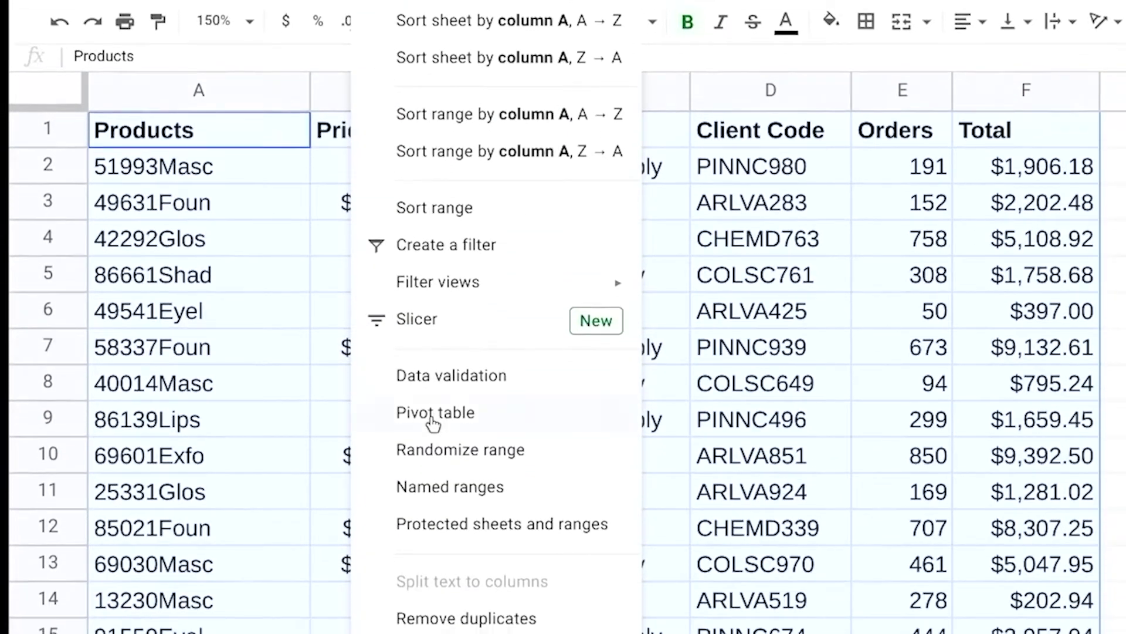
pyautogui.click(434, 414)
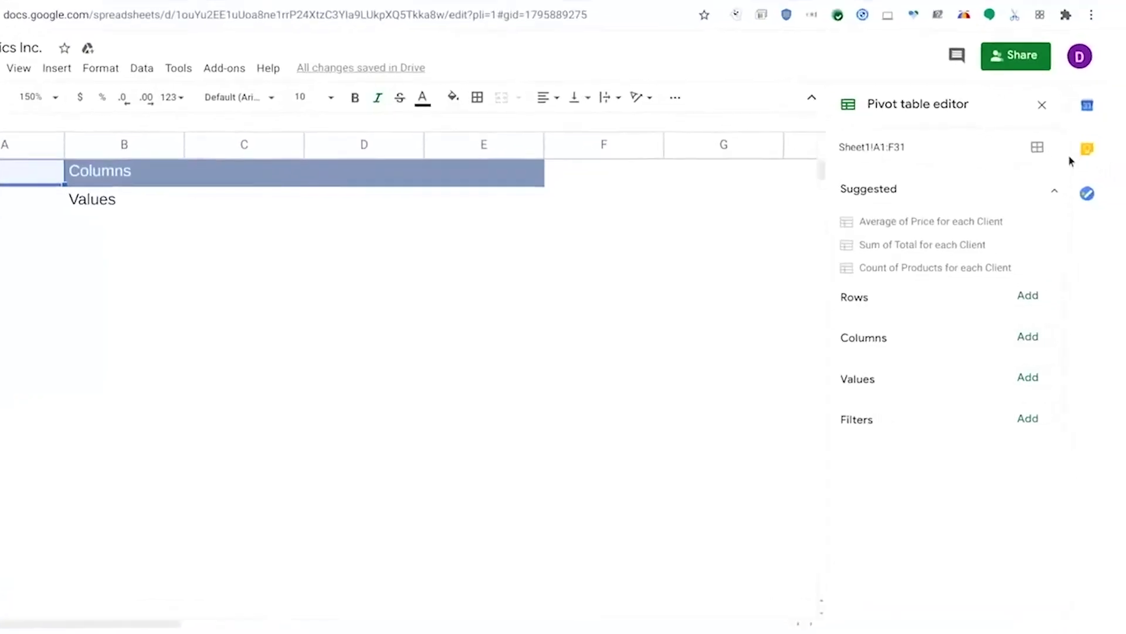
pyautogui.click(1028, 295)
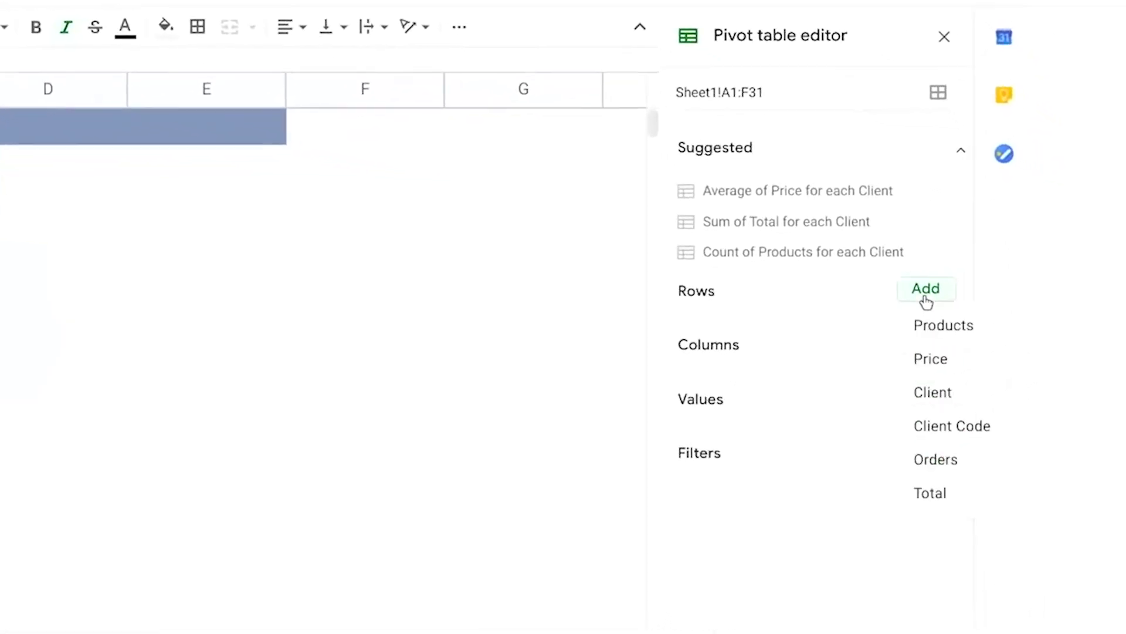
# Add Total as pivot rows sorted descending, then Products as a second row grouping.
pyautogui.click(954, 499)
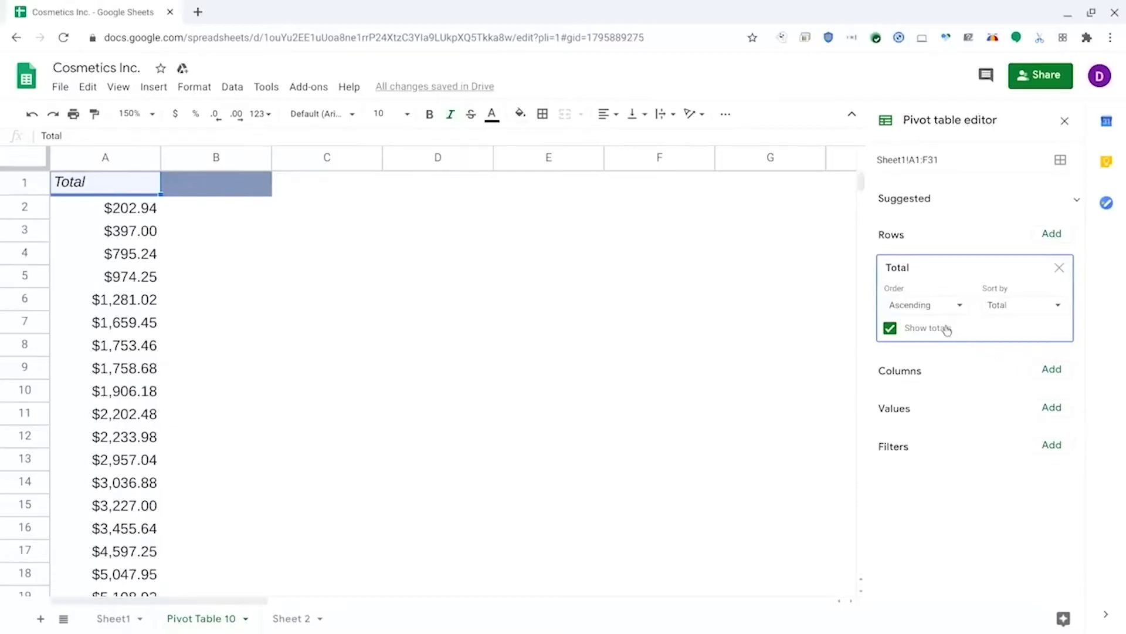
pyautogui.click(934, 311)
pyautogui.click(933, 354)
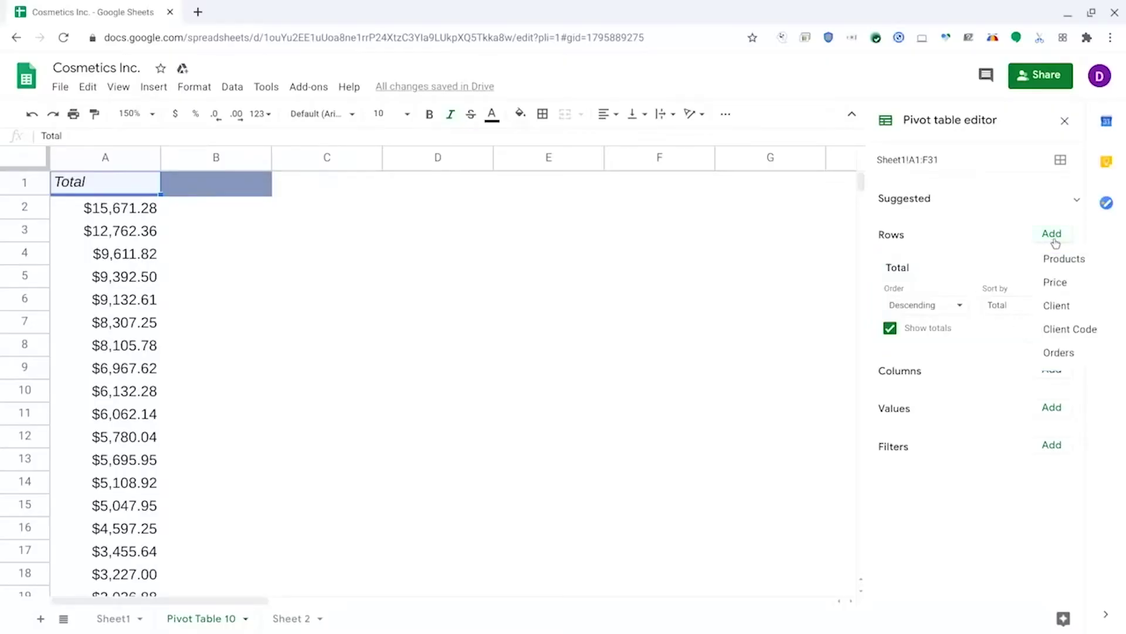
pyautogui.click(1075, 260)
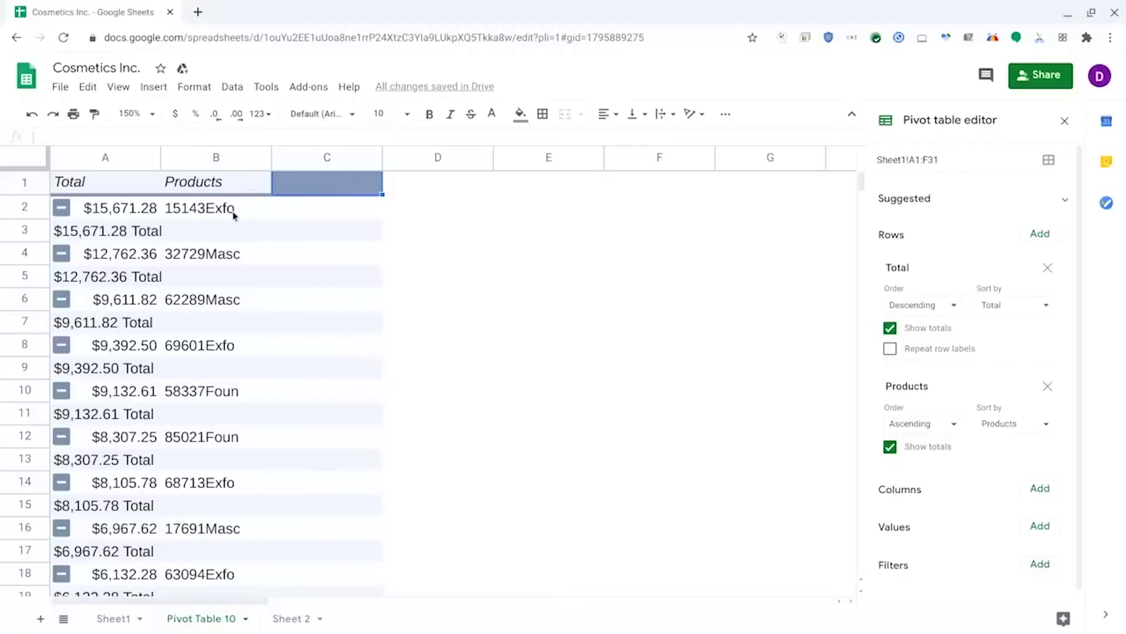
pyautogui.click(220, 213)
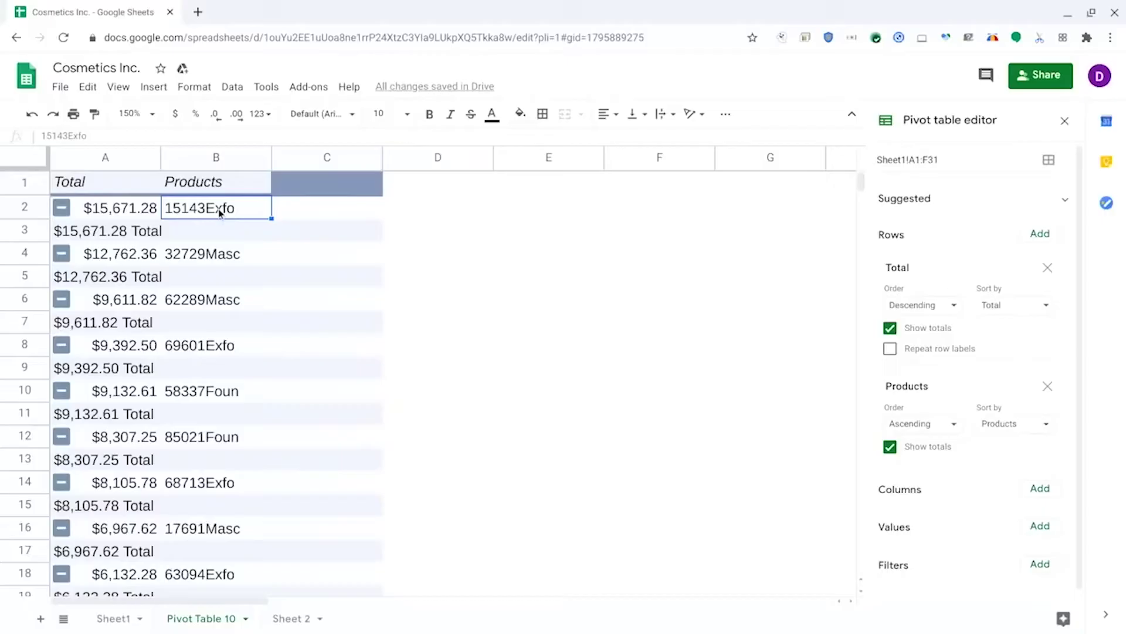
pyautogui.click(208, 258)
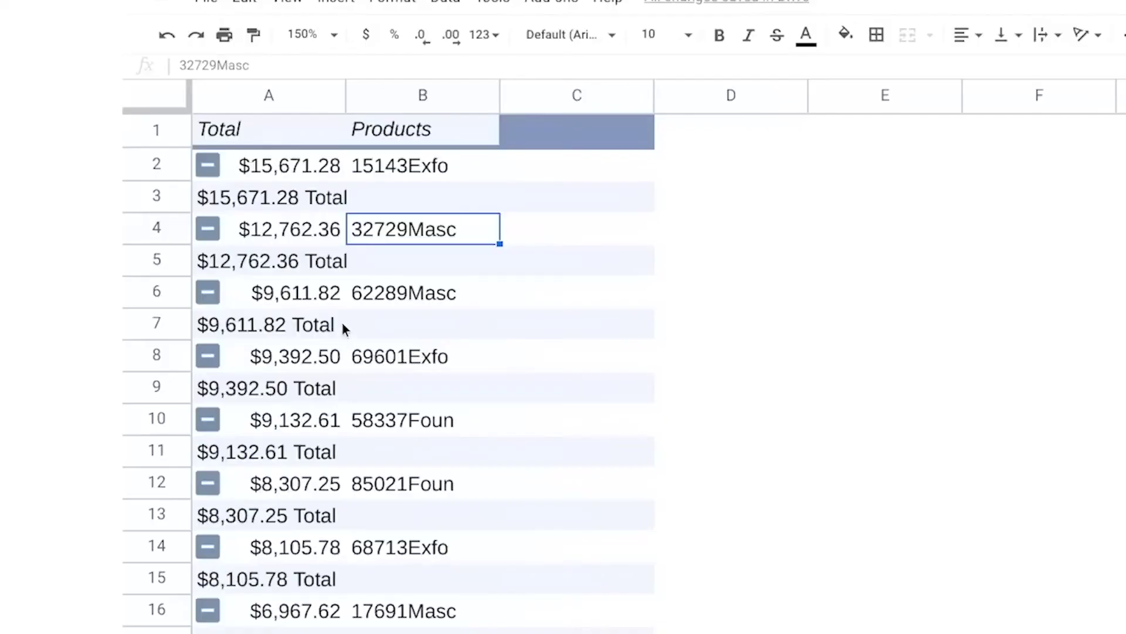
pyautogui.moveTo(285, 297); pyautogui.dragTo(369, 301)
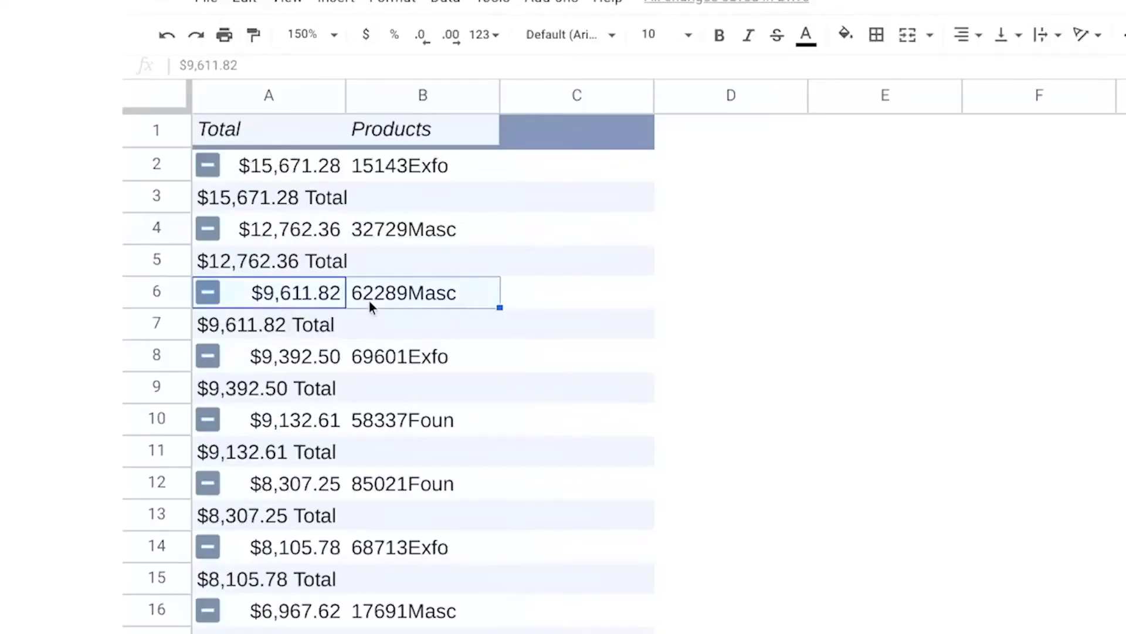
pyautogui.click(444, 234)
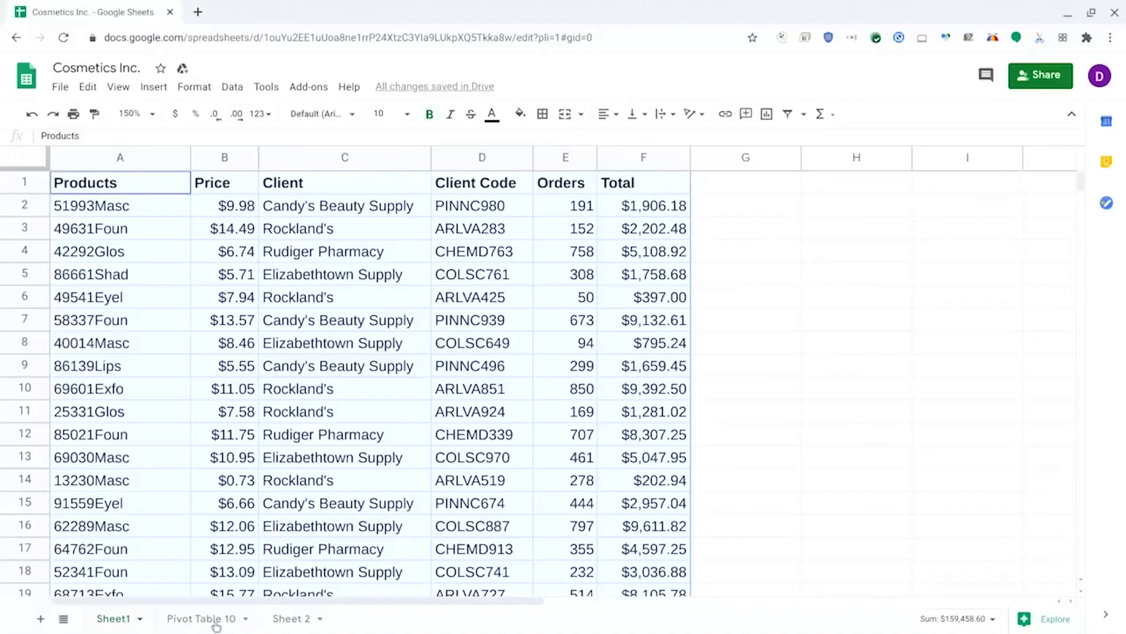
# Back on Sheet1, select the Total header in column F.
pyautogui.click(650, 184)
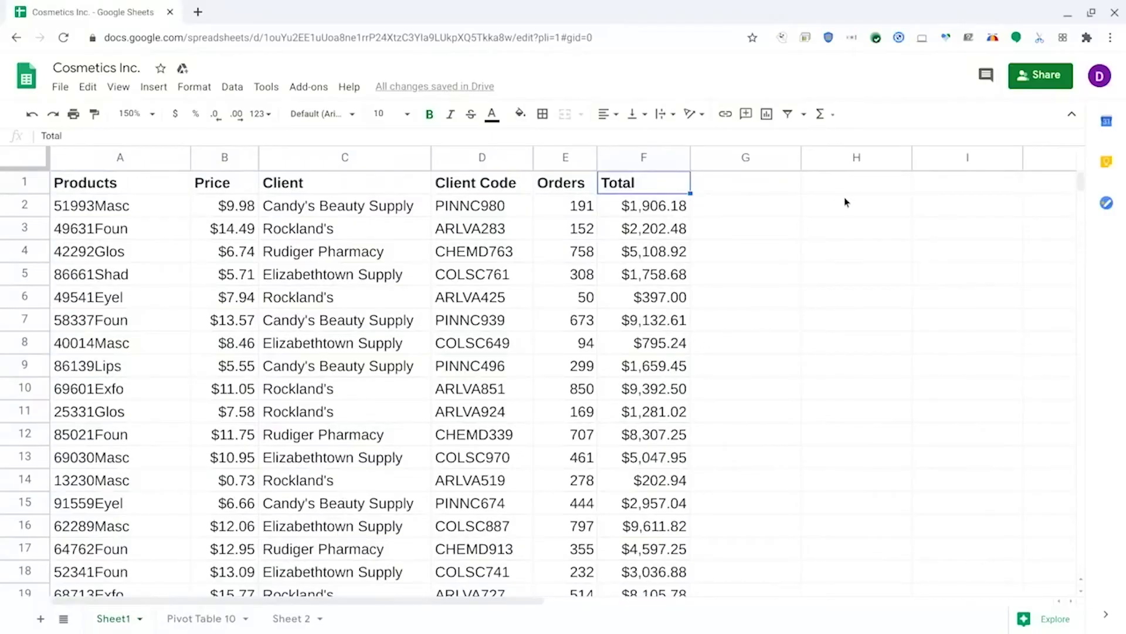
# Start a VLOOKUP in H2 with lookup value A2, after trying $A2, A$2 and $A$2.
pyautogui.click(847, 201)
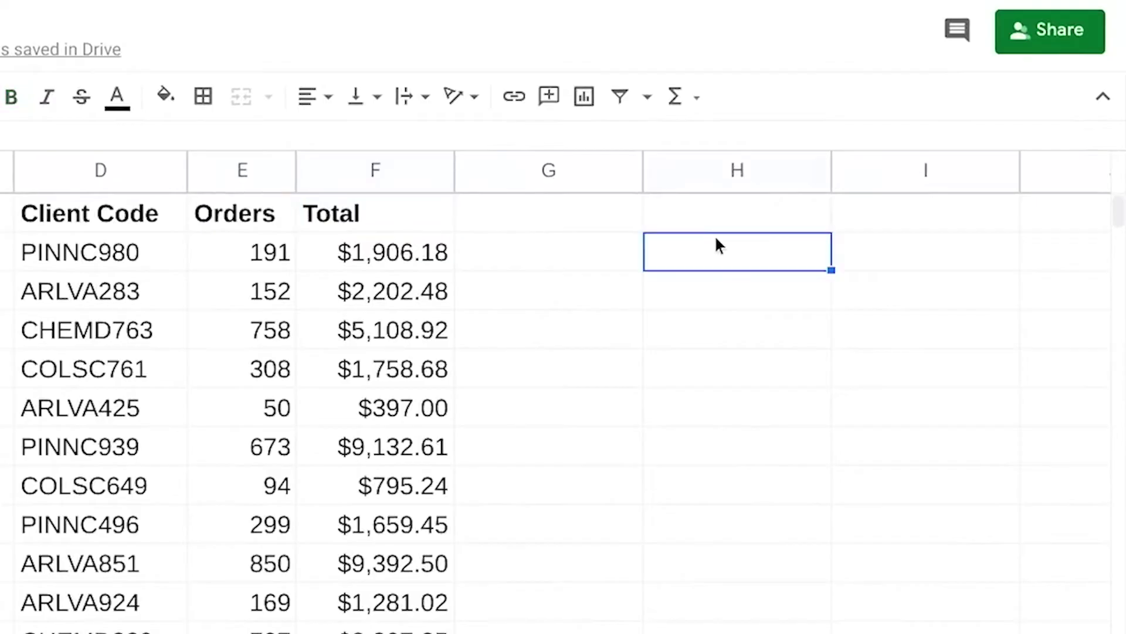
pyautogui.write('=VLOOK')
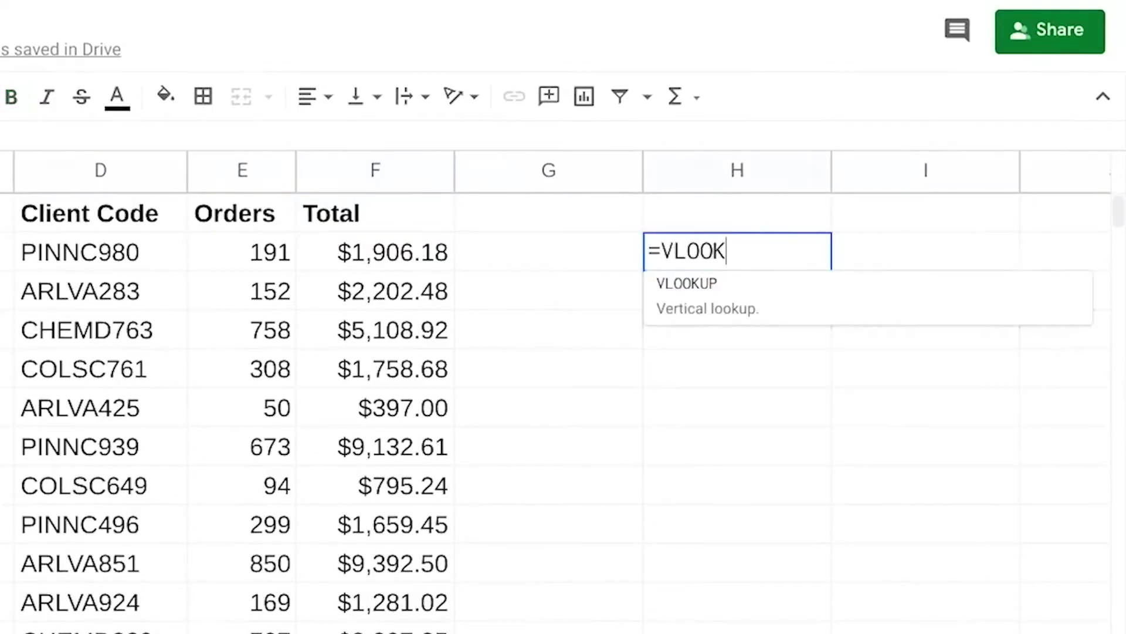
pyautogui.write('UP(')
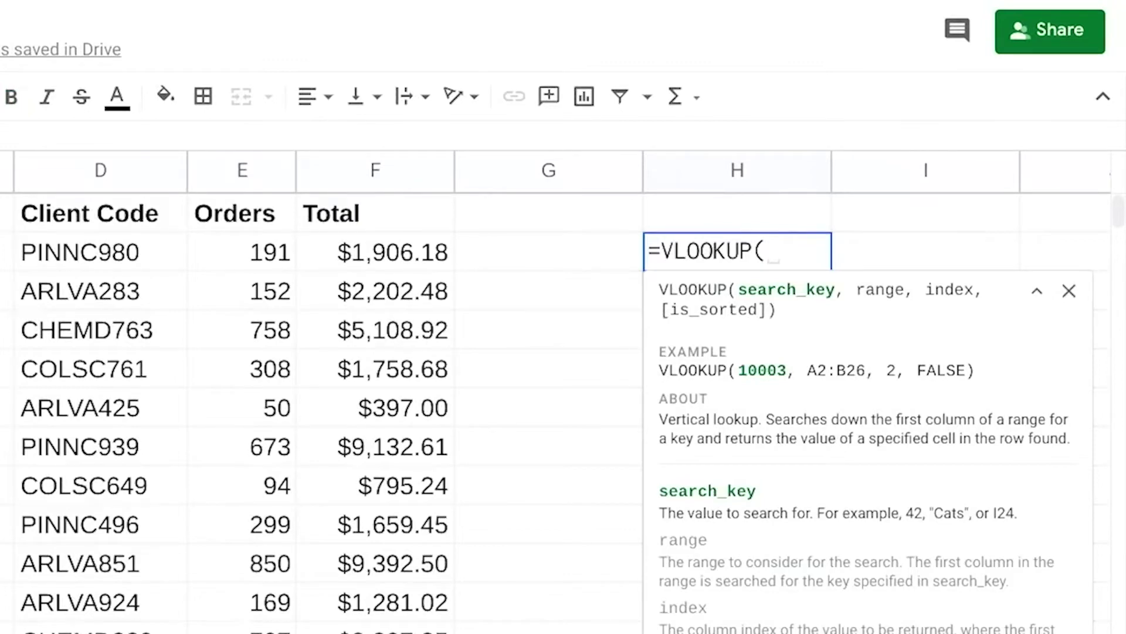
pyautogui.write('A')
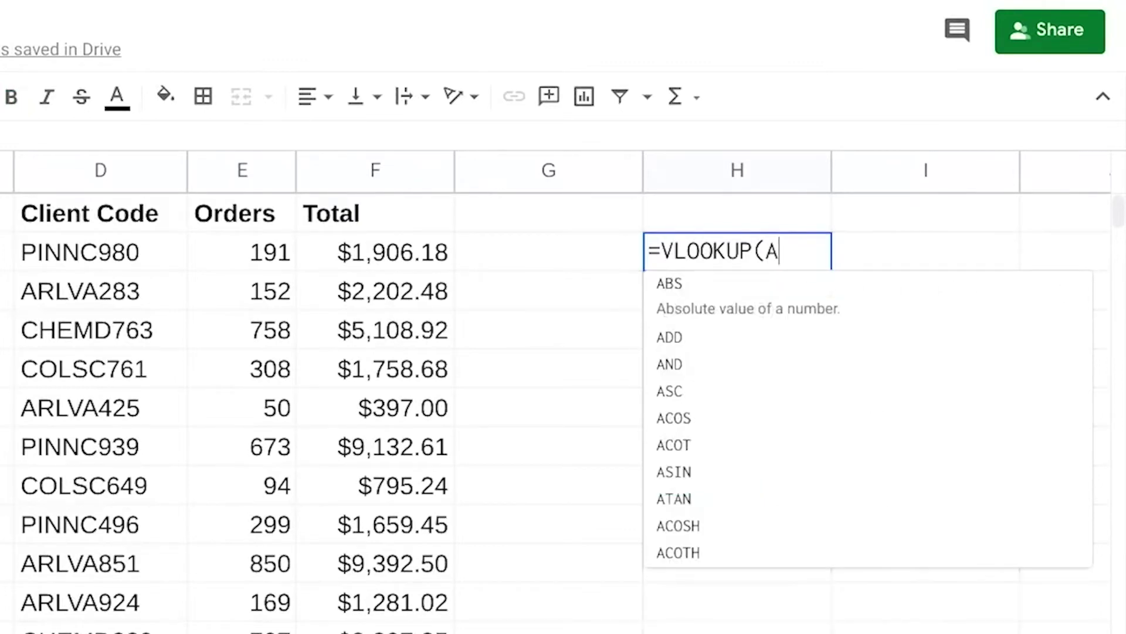
pyautogui.write('2')
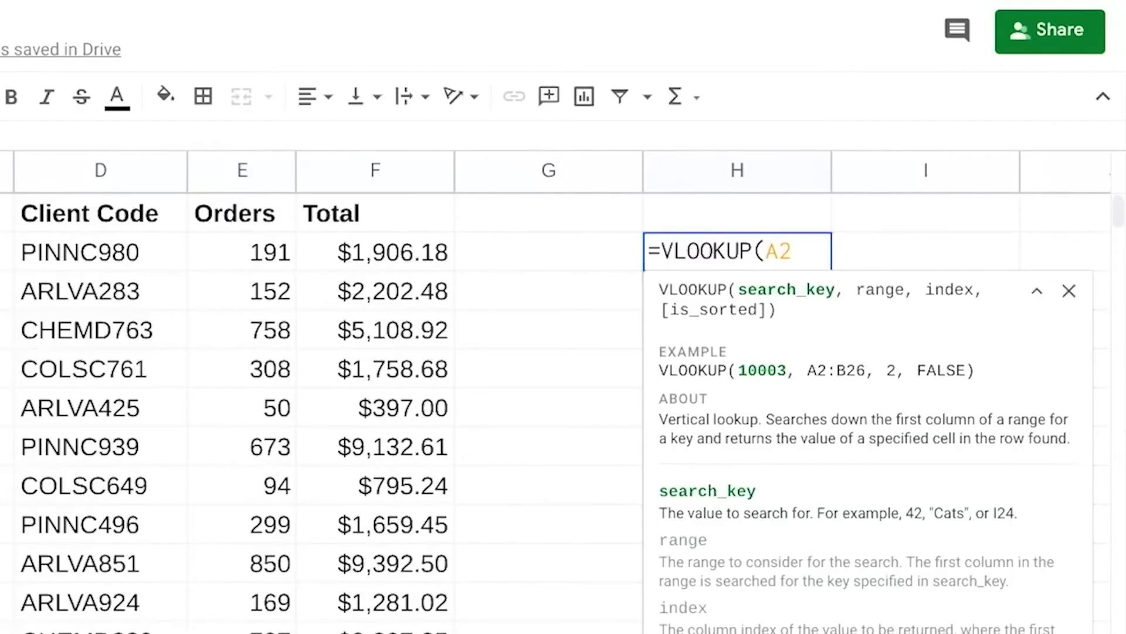
pyautogui.press('BackSpace')
pyautogui.press('BackSpace')
pyautogui.write('$A2')
pyautogui.press('BackSpace')
pyautogui.press('BackSpace')
pyautogui.press('BackSpace')
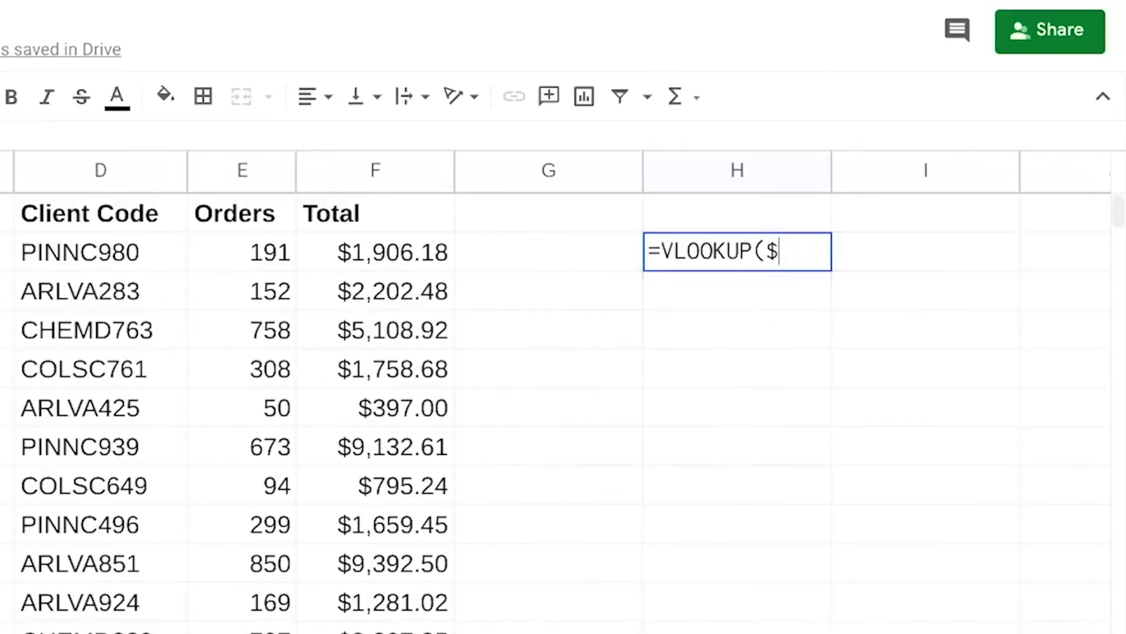
pyautogui.write('A$2')
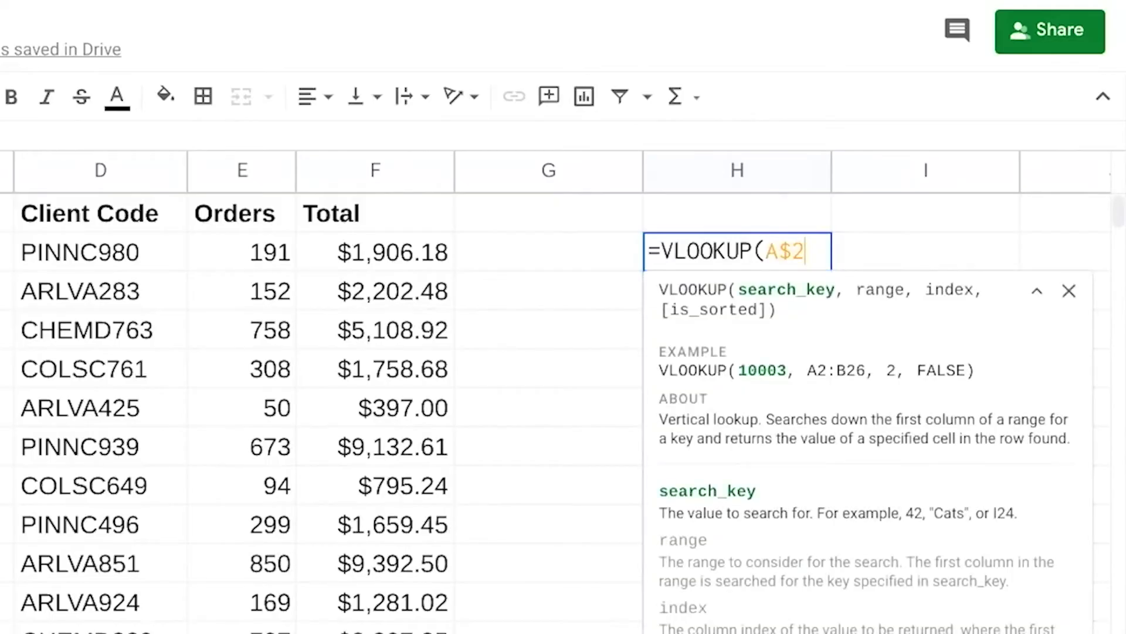
pyautogui.press('BackSpace')
pyautogui.press('BackSpace')
pyautogui.press('BackSpace')
pyautogui.write('$')
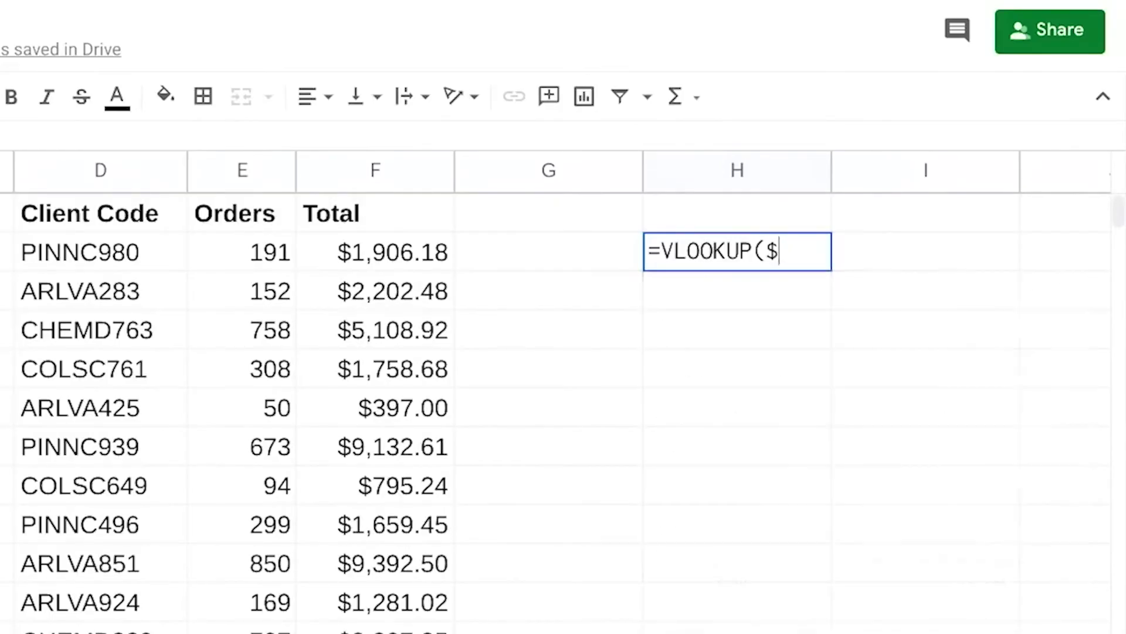
pyautogui.write('A$2')
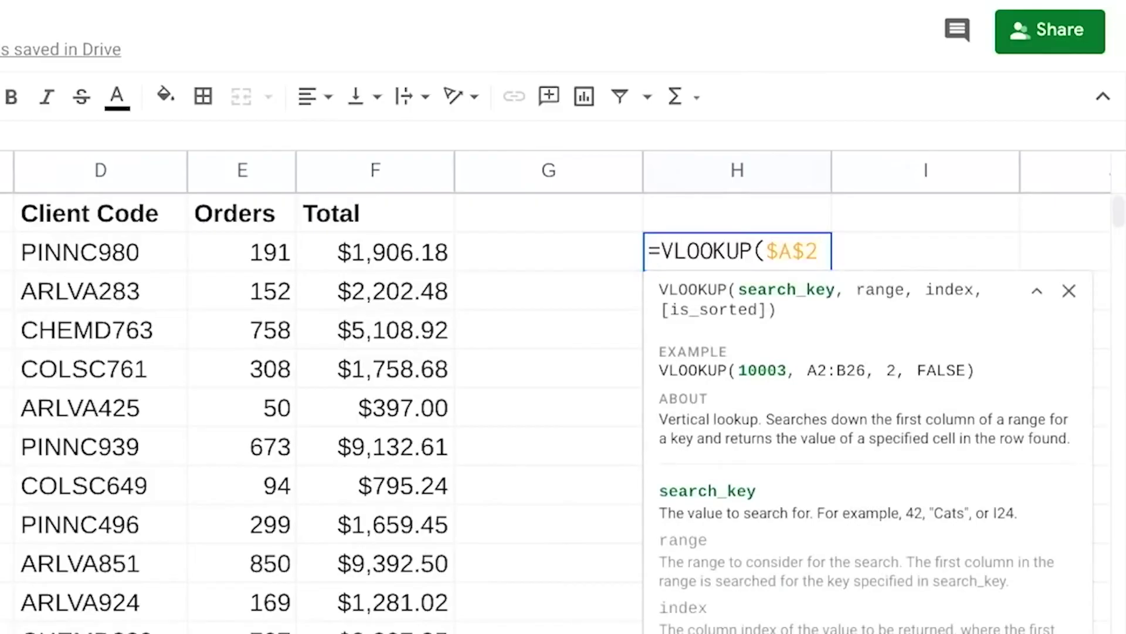
pyautogui.press('BackSpace')
pyautogui.press('BackSpace')
pyautogui.press('BackSpace')
pyautogui.press('BackSpace')
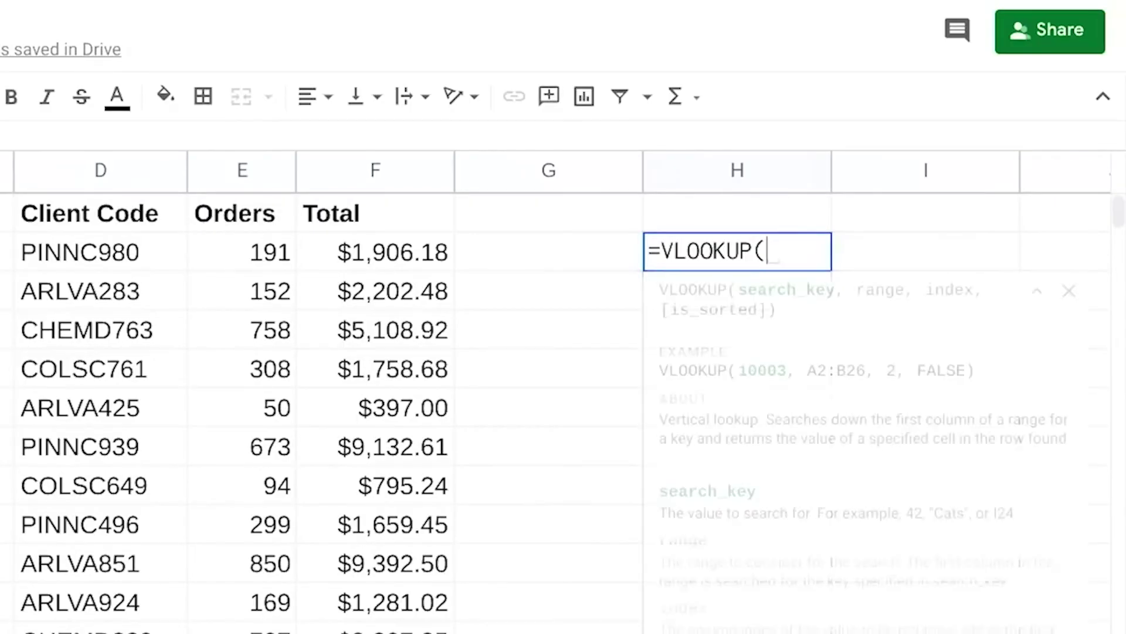
pyautogui.write('A2')
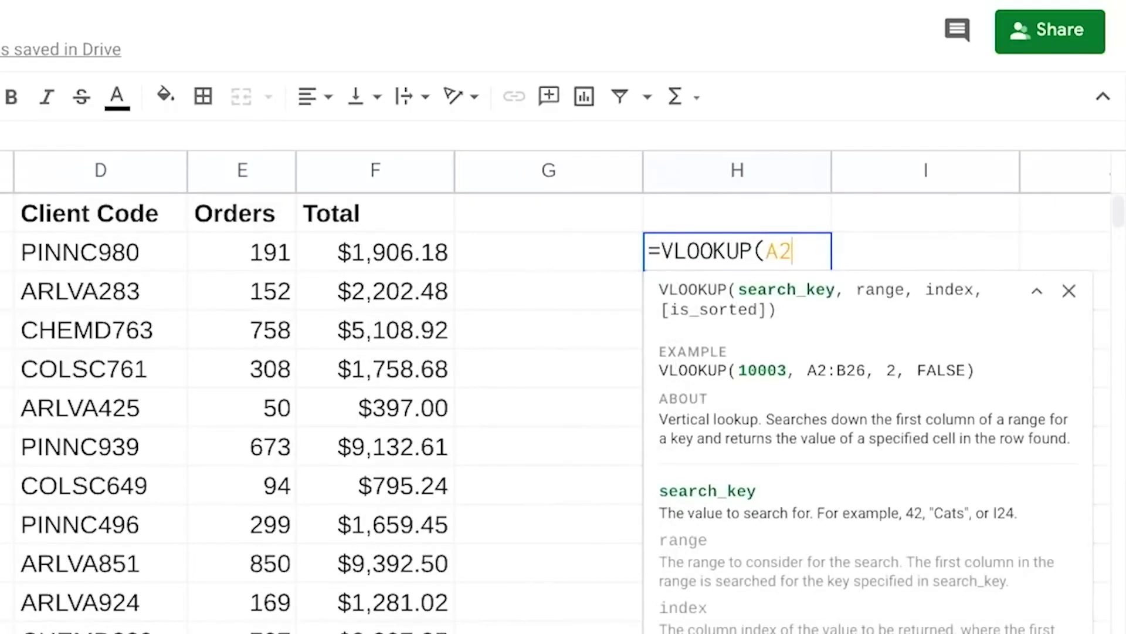
pyautogui.write(',')
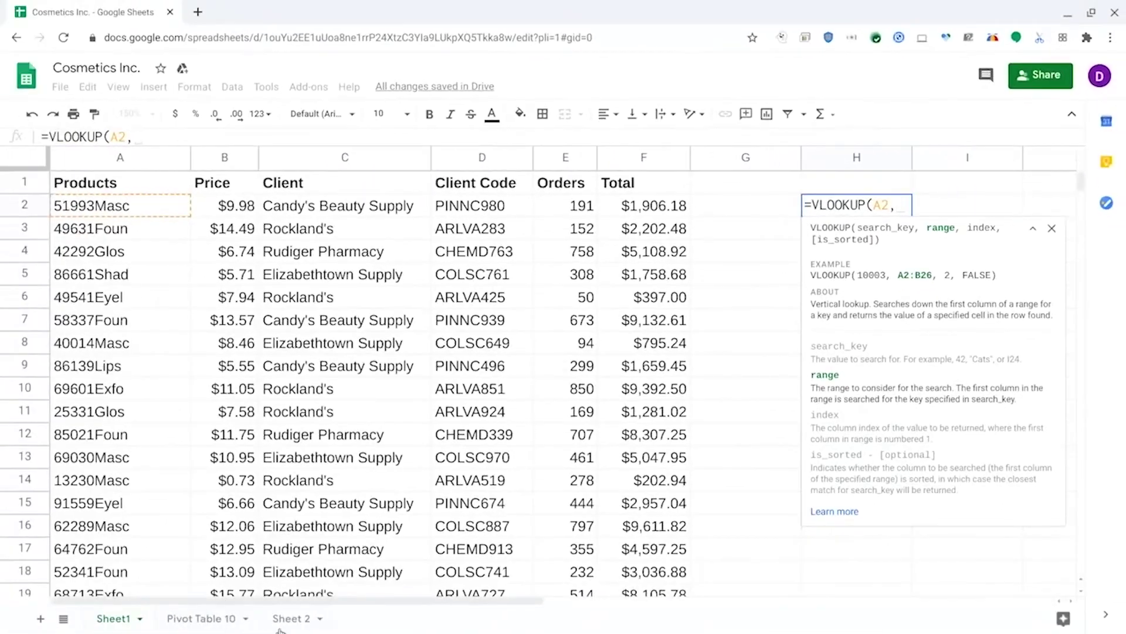
# Complete it with range 'Sheet 2'!A1:B31, column 2 and false, returning LashX Mascara.
pyautogui.click(291, 619)
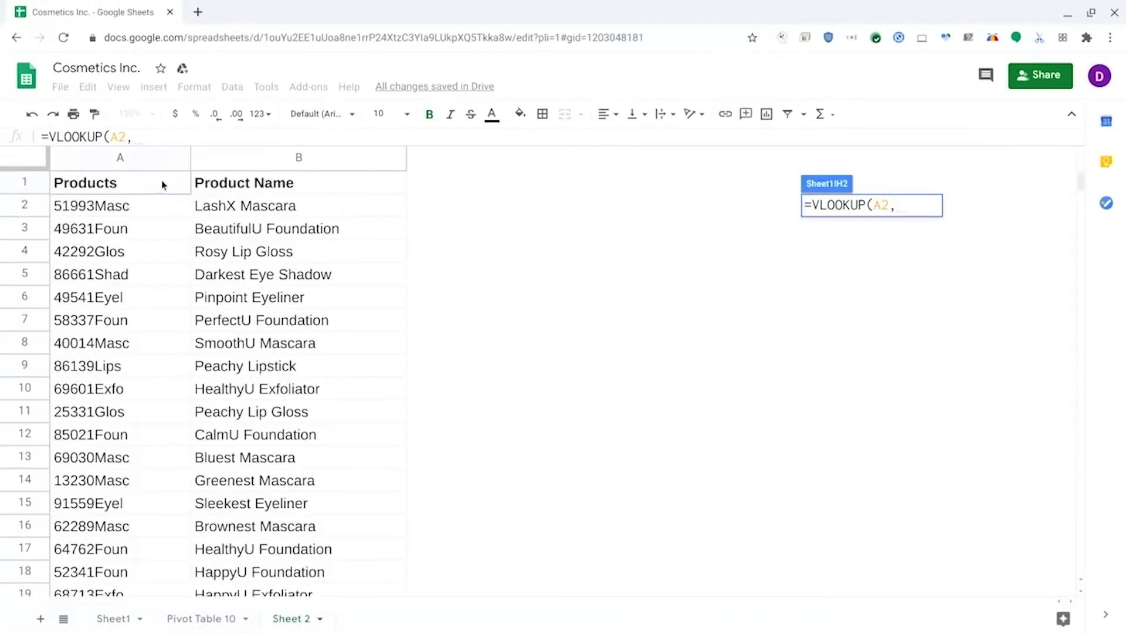
pyautogui.moveTo(161, 181); pyautogui.dragTo(253, 551)
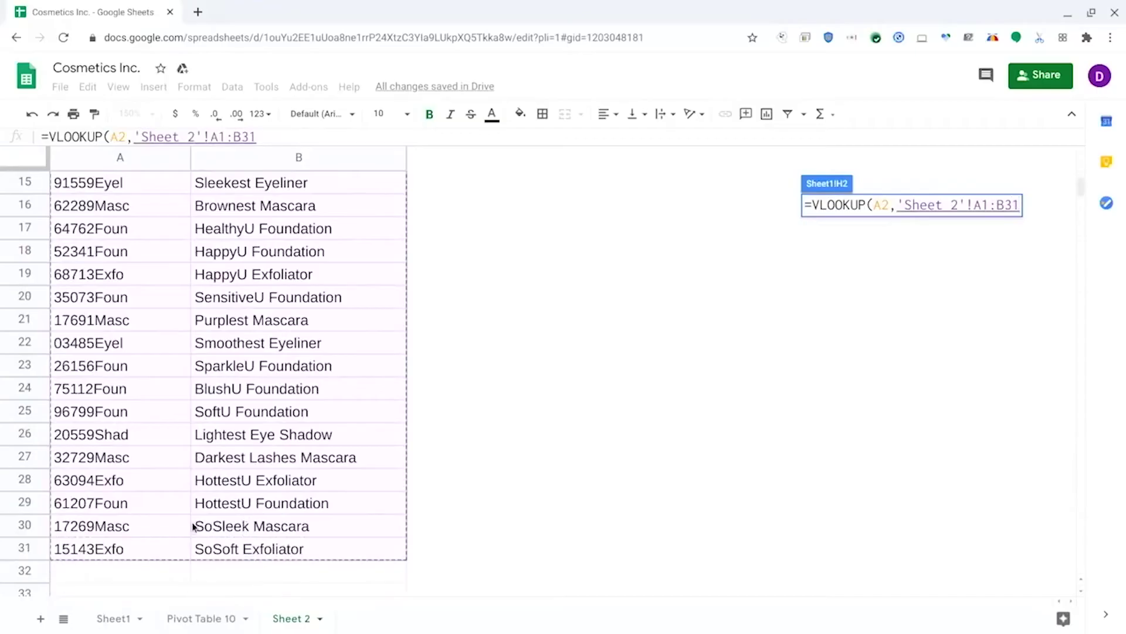
pyautogui.click(102, 620)
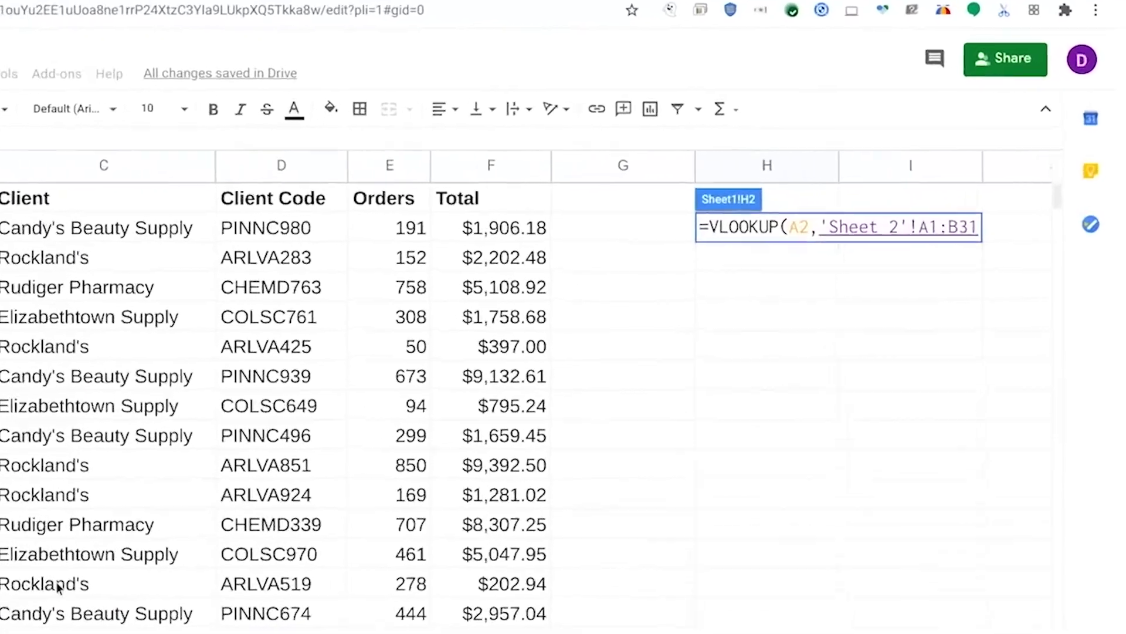
pyautogui.write(',2')
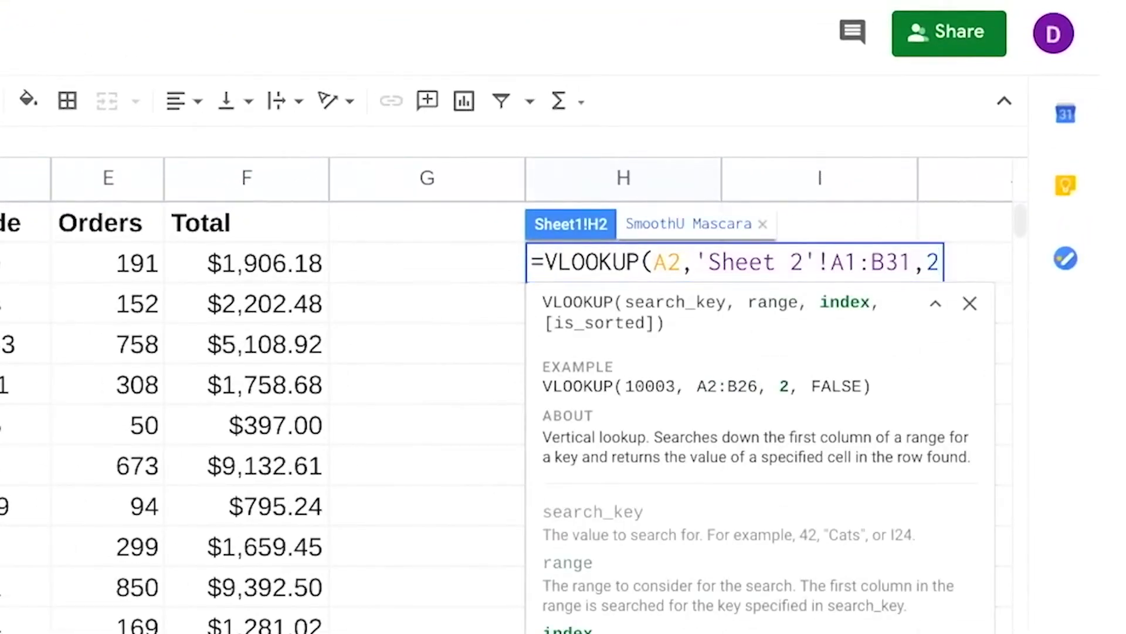
pyautogui.write(',false')
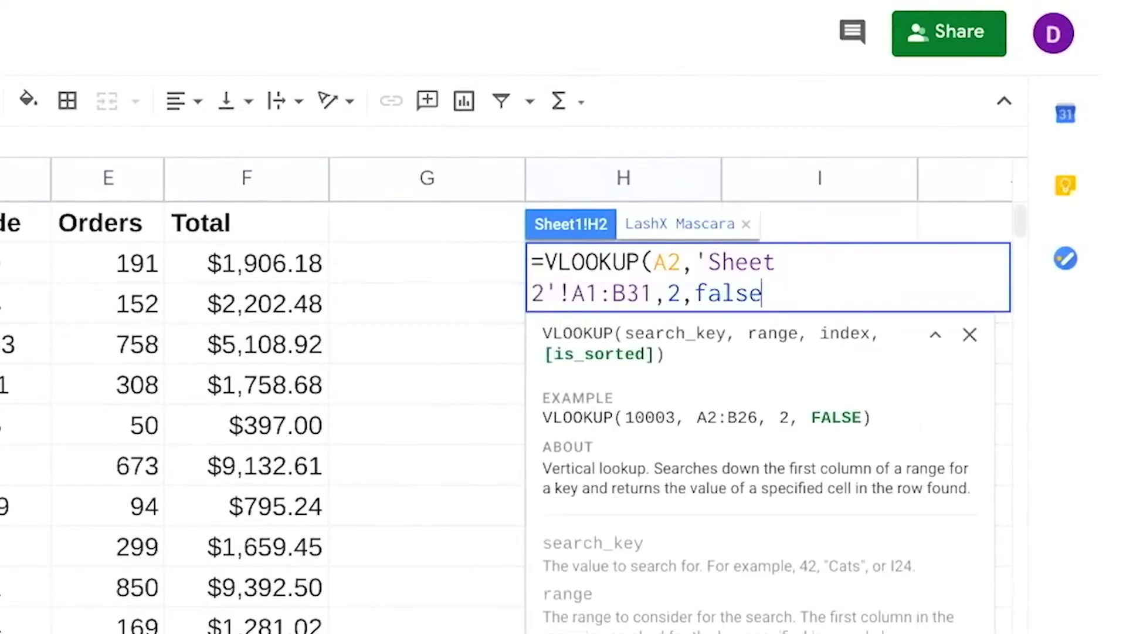
pyautogui.write(')')
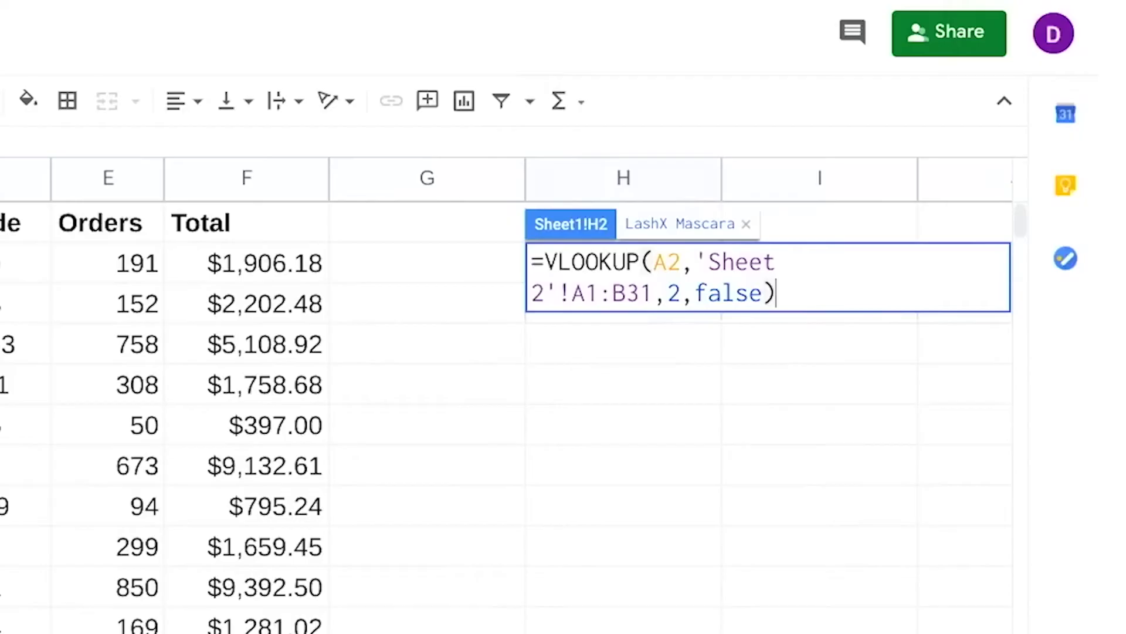
pyautogui.press('Return')
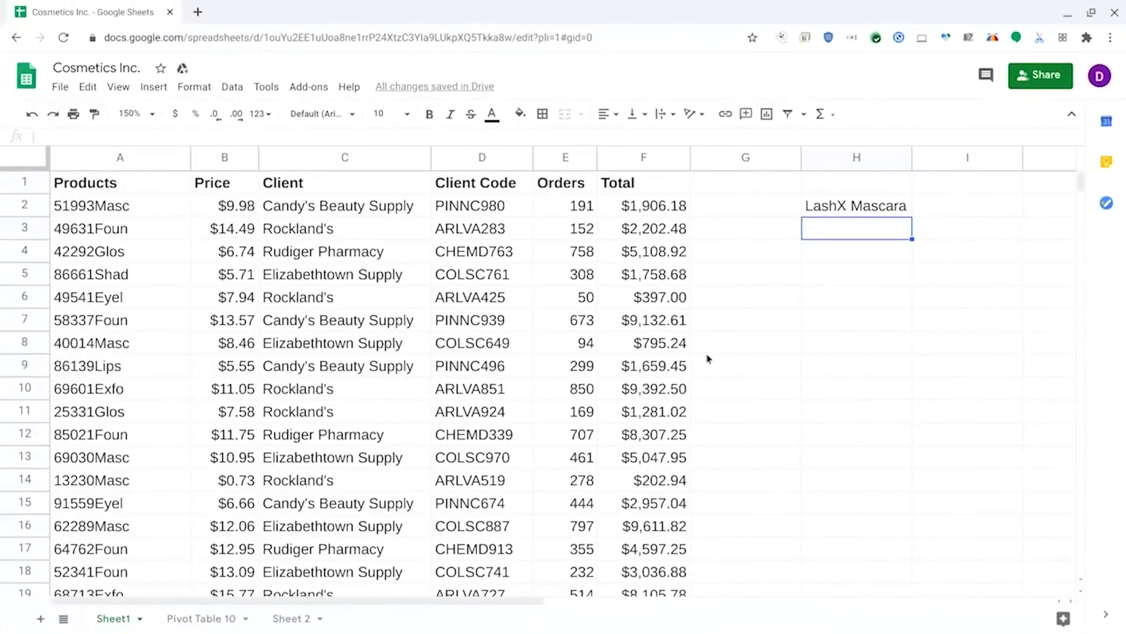
# Fill the H2 VLOOKUP formula down through H31.
pyautogui.click(861, 206)
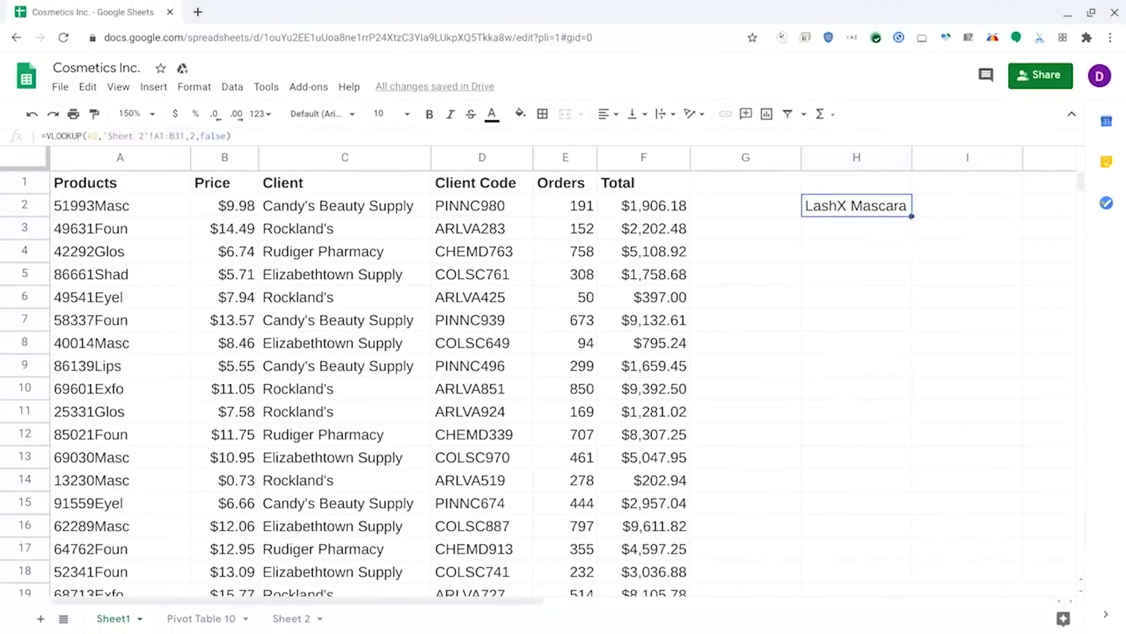
pyautogui.moveTo(911, 215); pyautogui.dragTo(863, 480)
pyautogui.scroll(-2, 868, 360)
pyautogui.scroll(7, 867, 360)
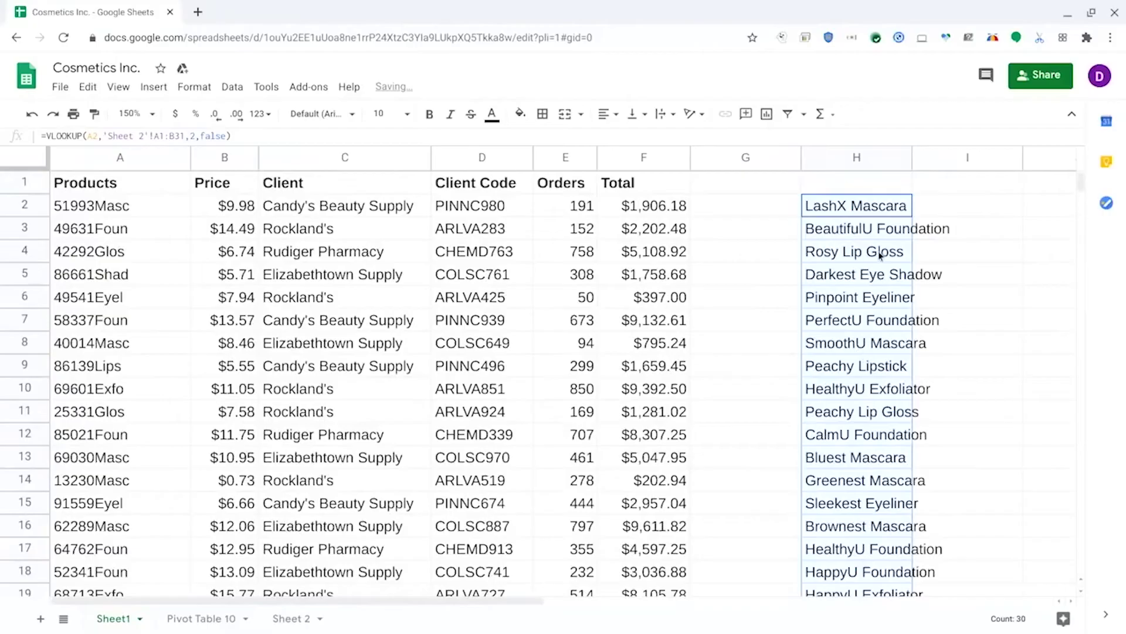
pyautogui.click(877, 211)
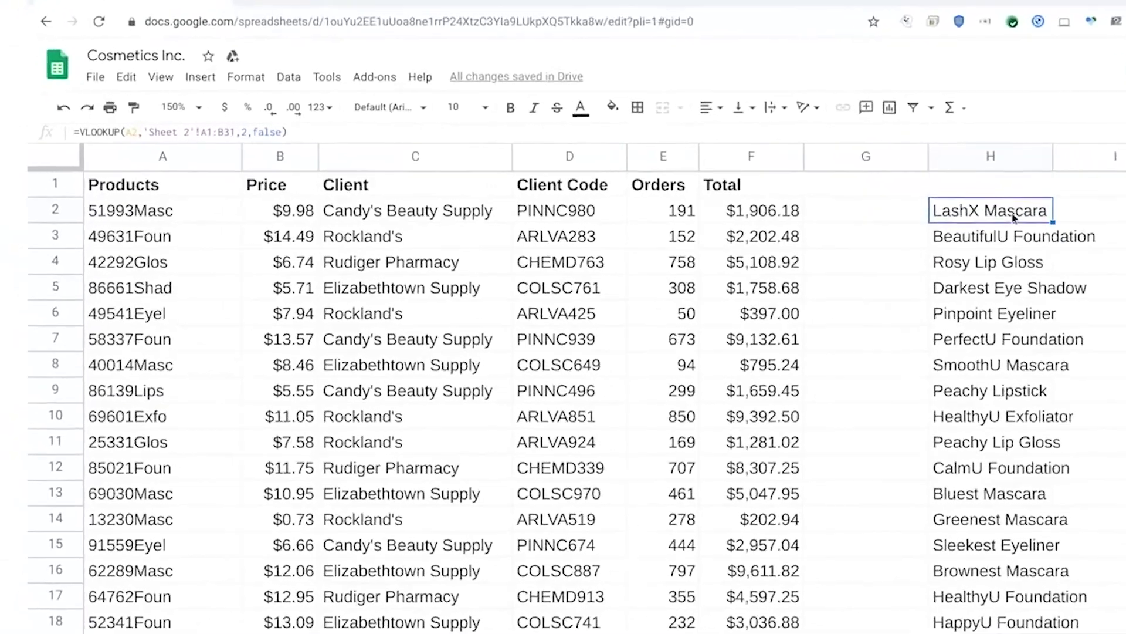
# Find 15143exfo with Find and replace and select its row 31, priced $20.04.
pyautogui.rightClick(176, 188)
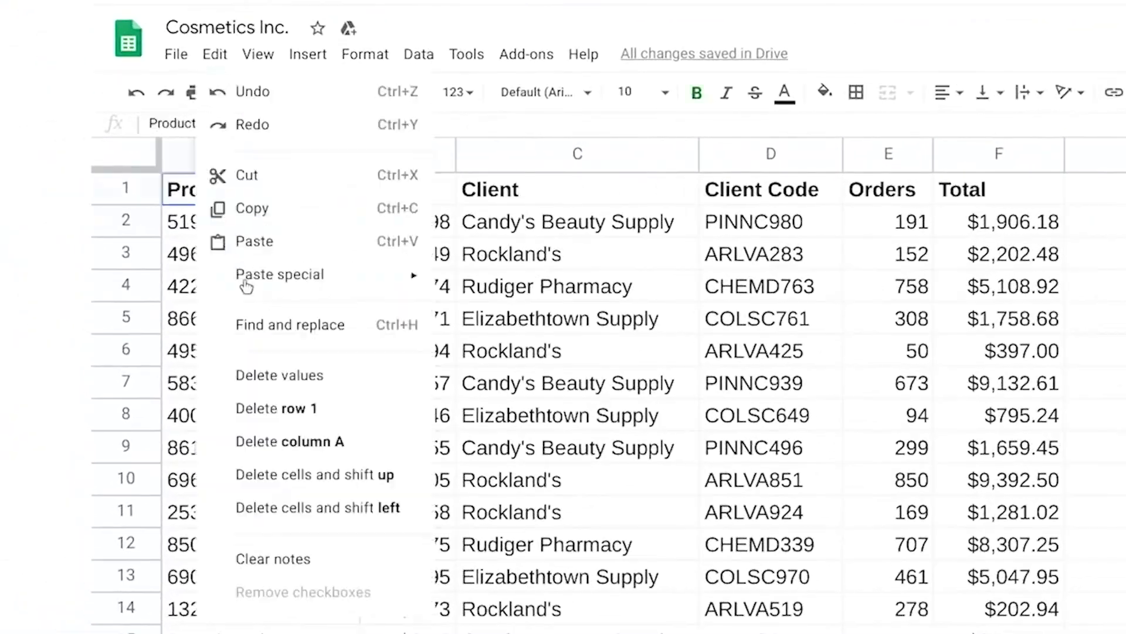
pyautogui.click(270, 327)
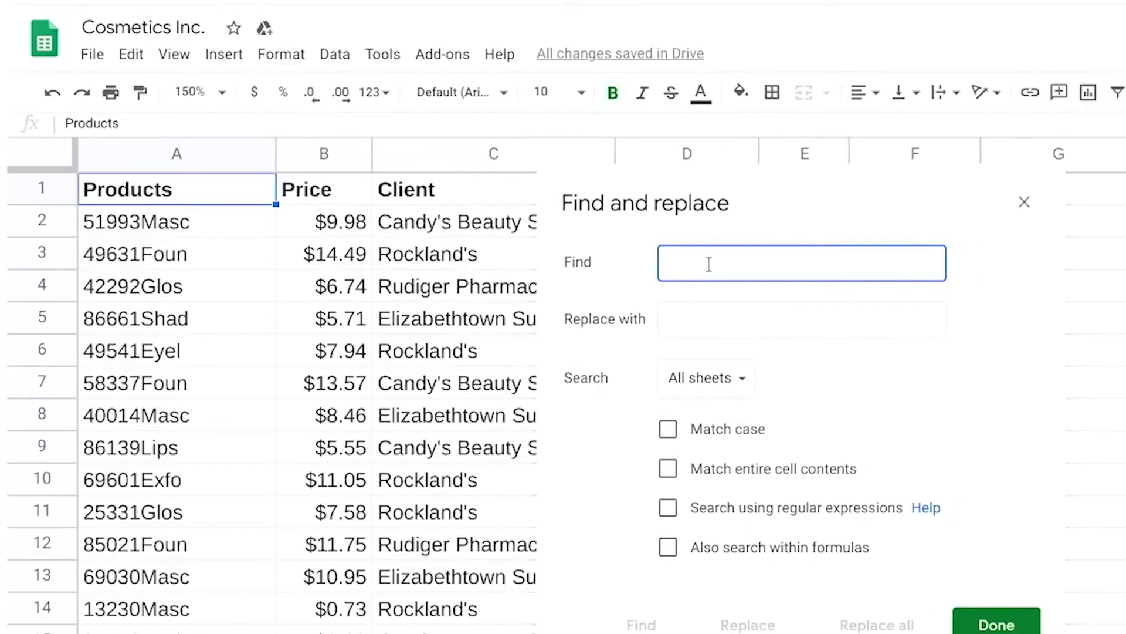
pyautogui.write('151')
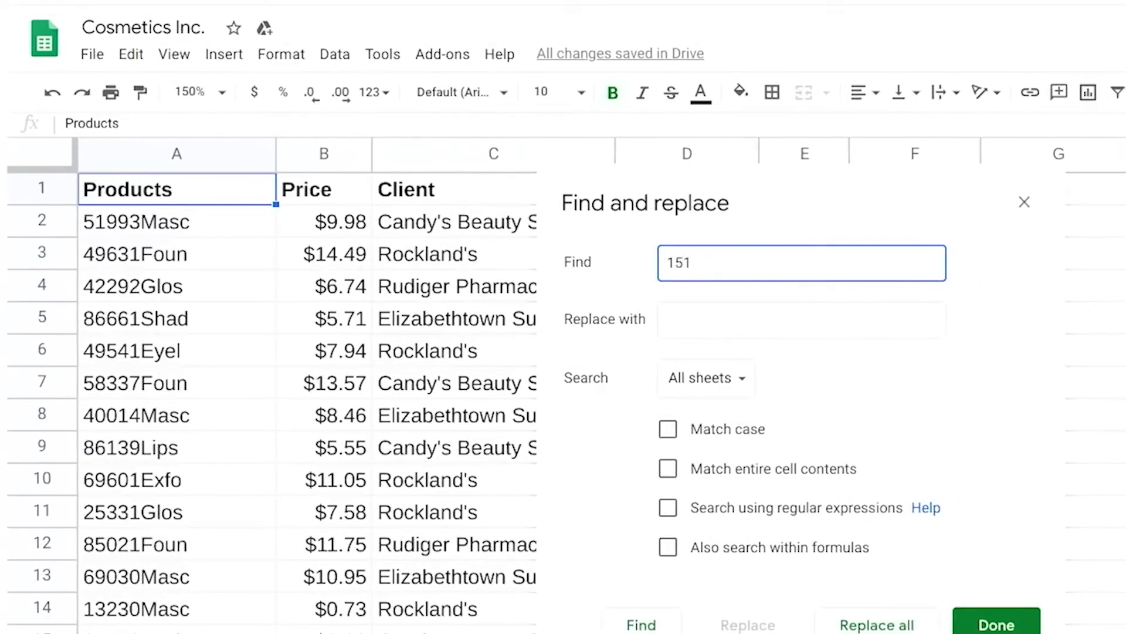
pyautogui.write('43exfo')
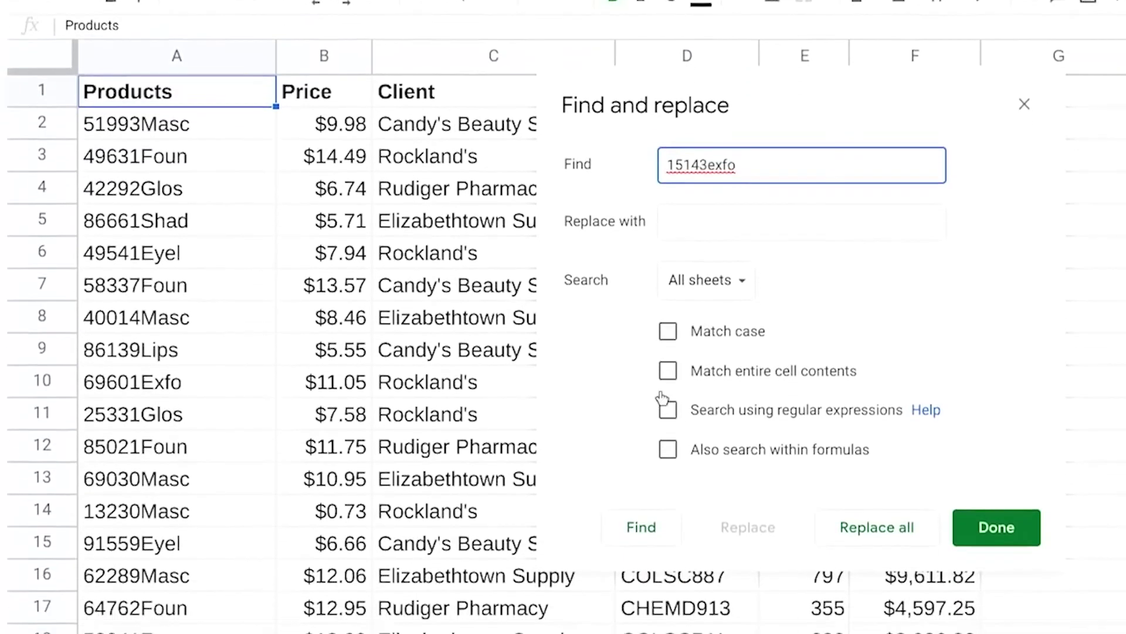
pyautogui.click(616, 627)
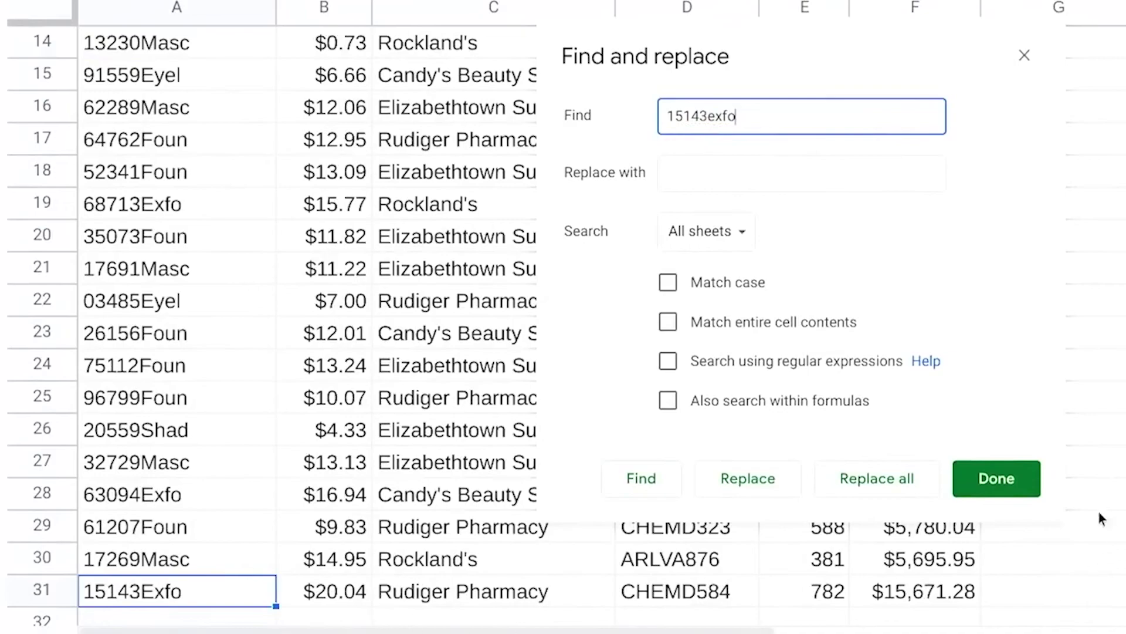
pyautogui.click(991, 485)
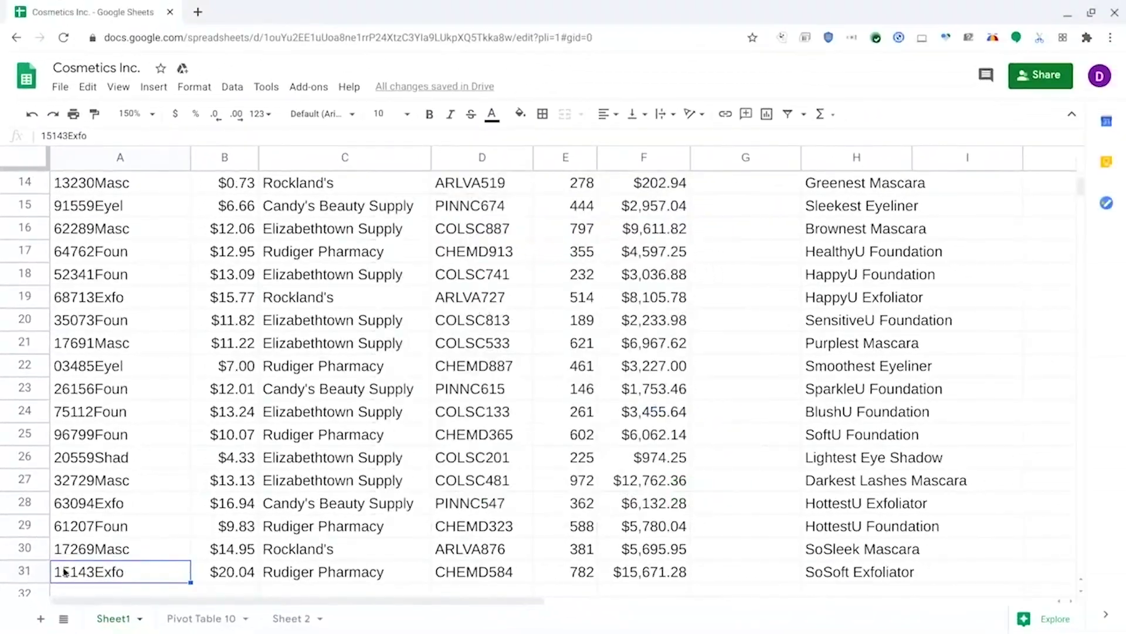
pyautogui.click(28, 571)
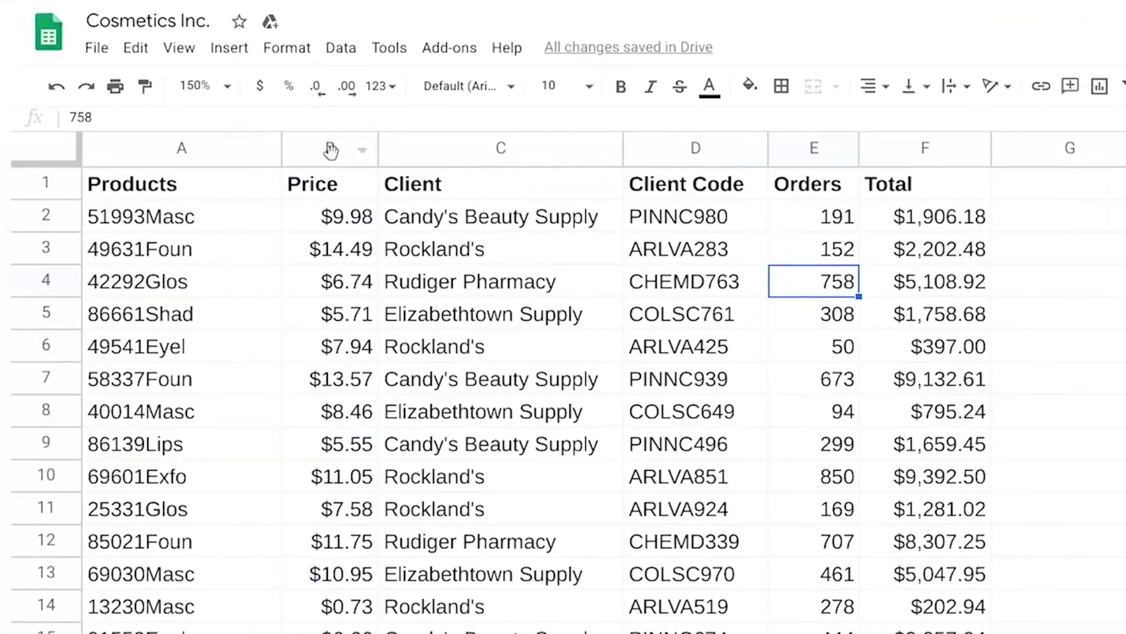
# Select the whole column B Price column.
pyautogui.click(330, 151)
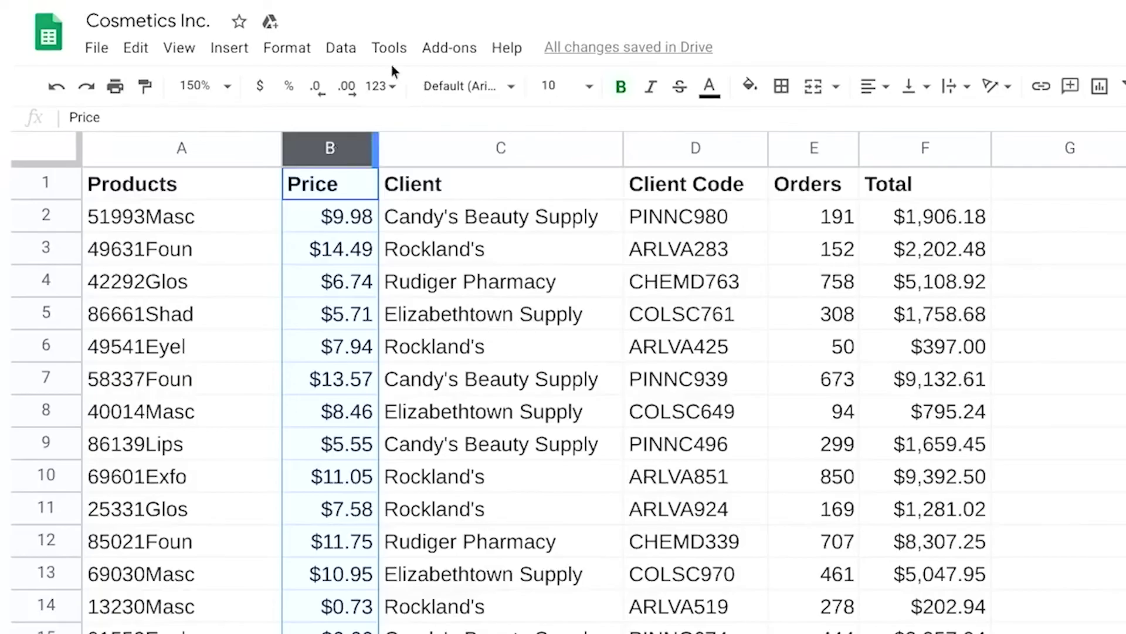
# Insert a column chart of Price (B1:B31) and drag it right of the price figures.
pyautogui.click(229, 49)
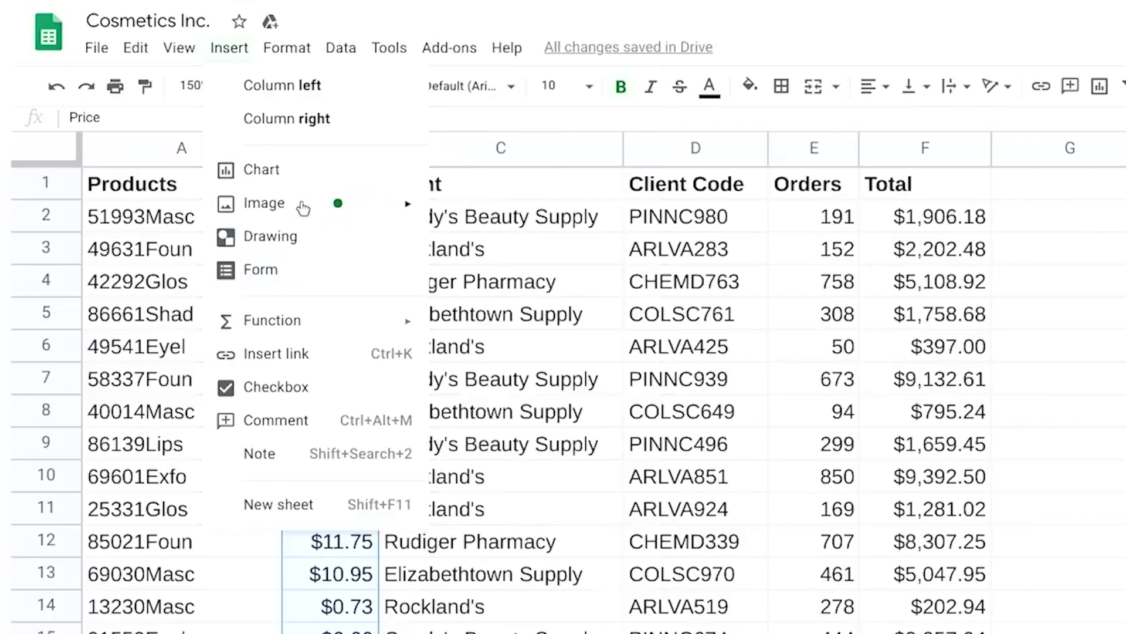
pyautogui.press('Escape')
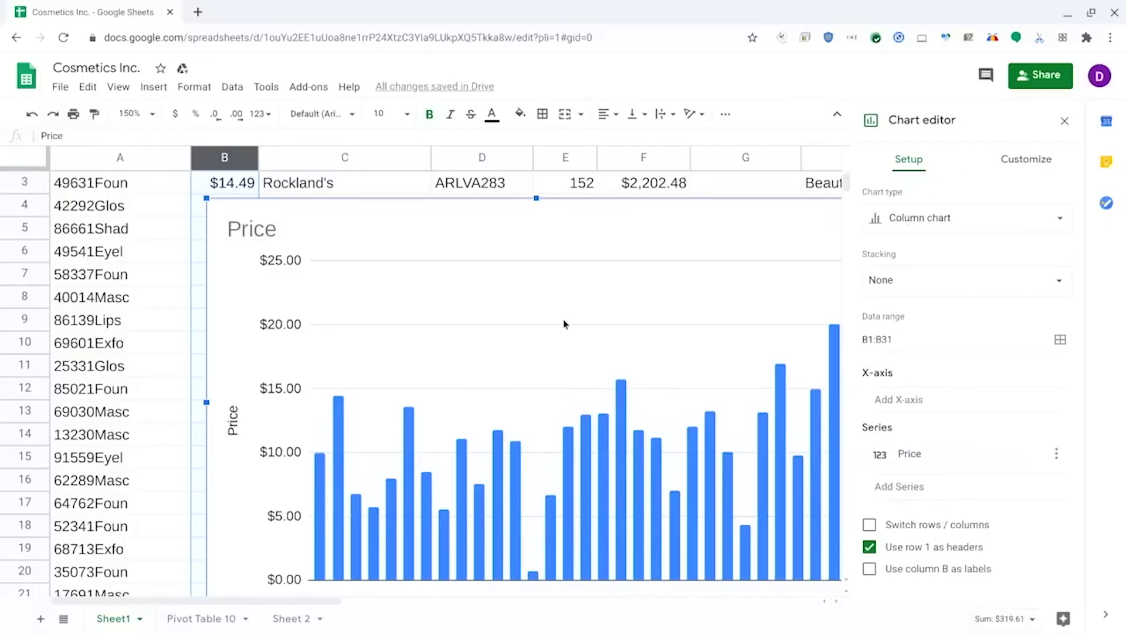
pyautogui.scroll(-2, 550, 458)
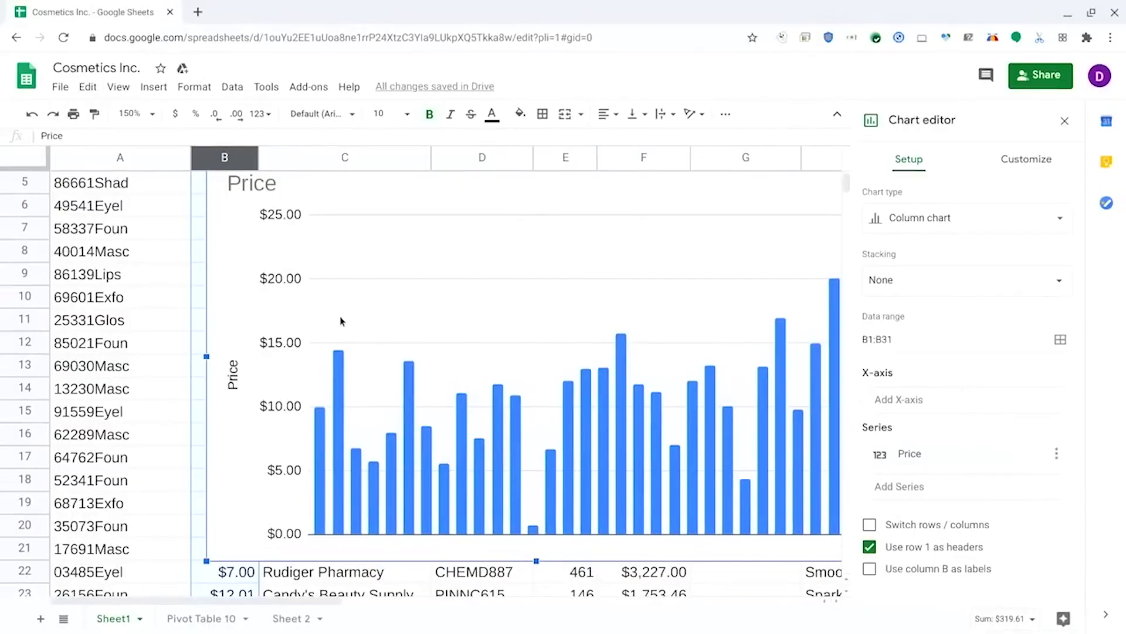
pyautogui.moveTo(220, 440); pyautogui.dragTo(476, 440)
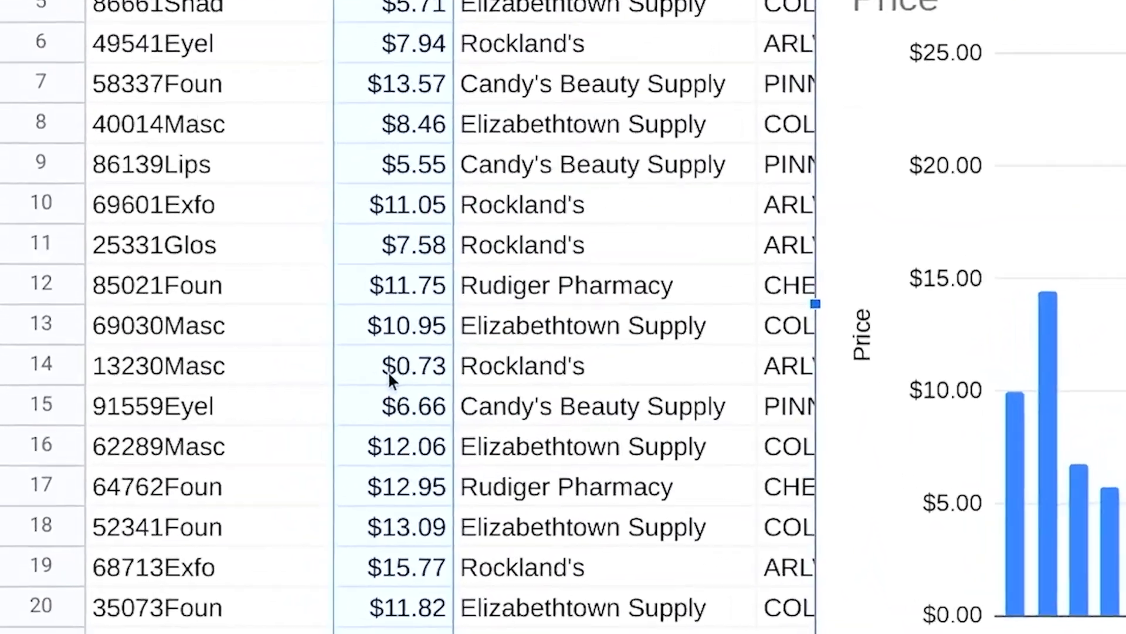
# Change the B14 price from $0.73 to 7.30.
pyautogui.click(308, 385)
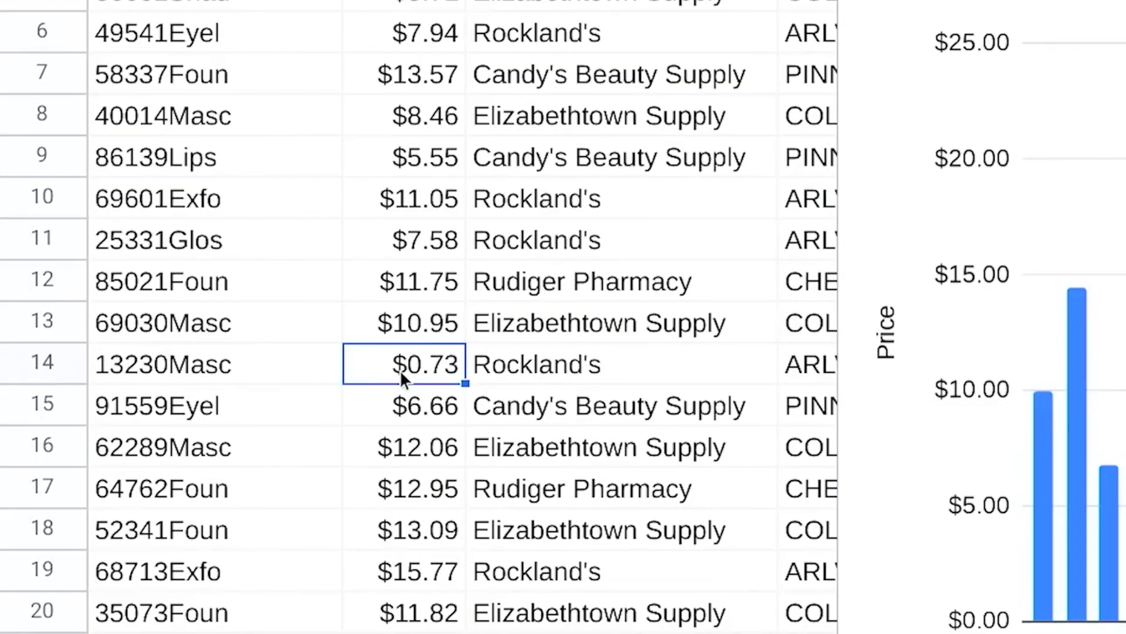
pyautogui.write('7.30')
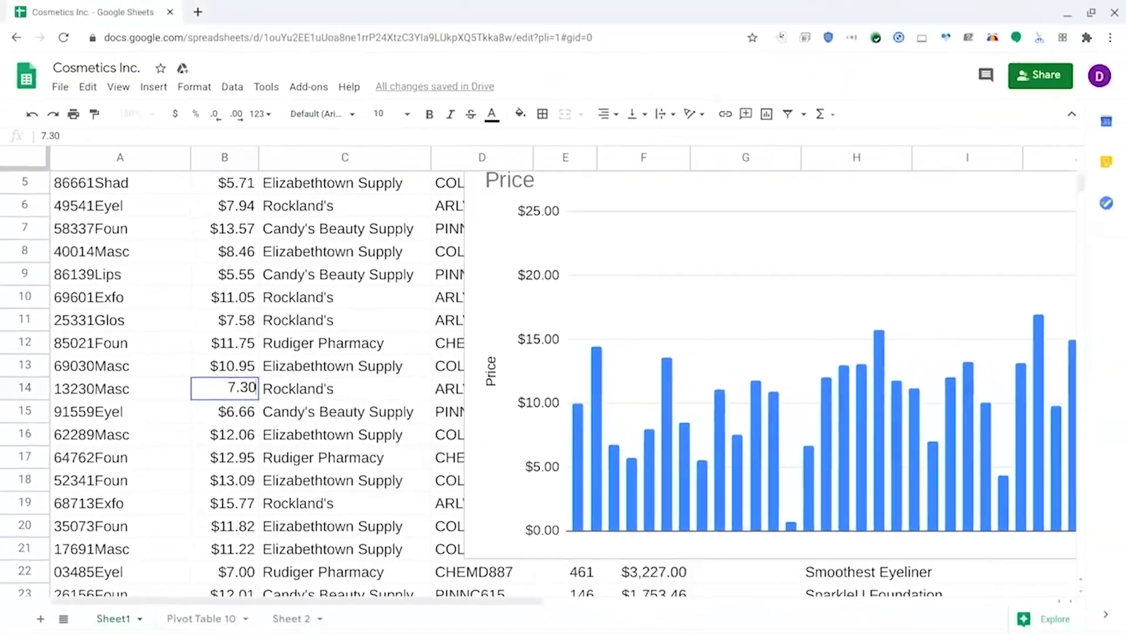
pyautogui.press('Return')
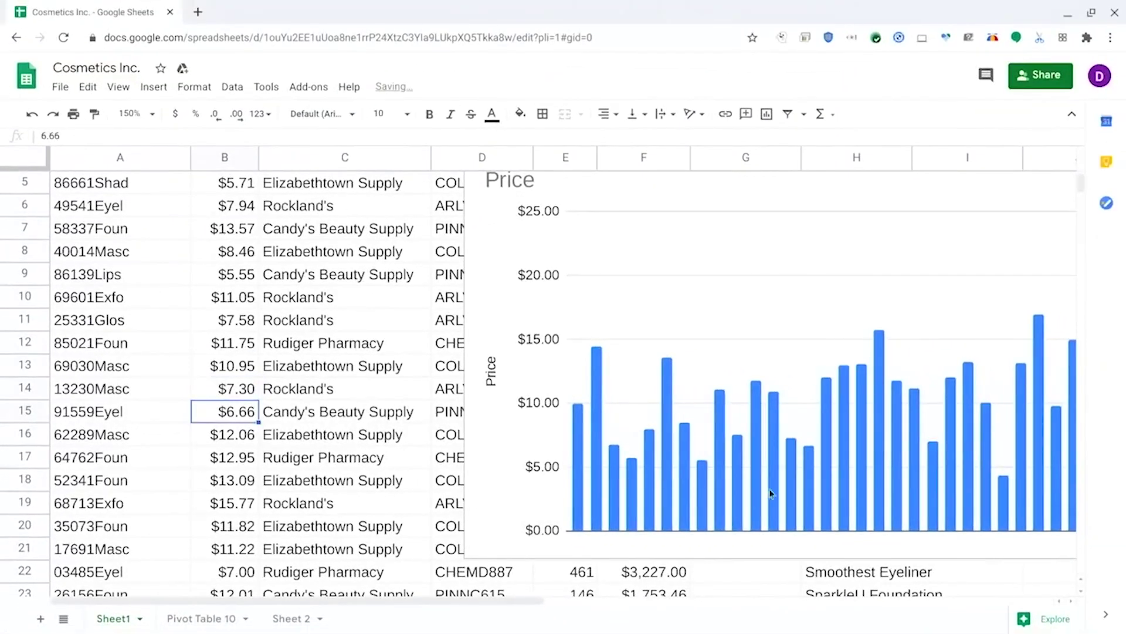